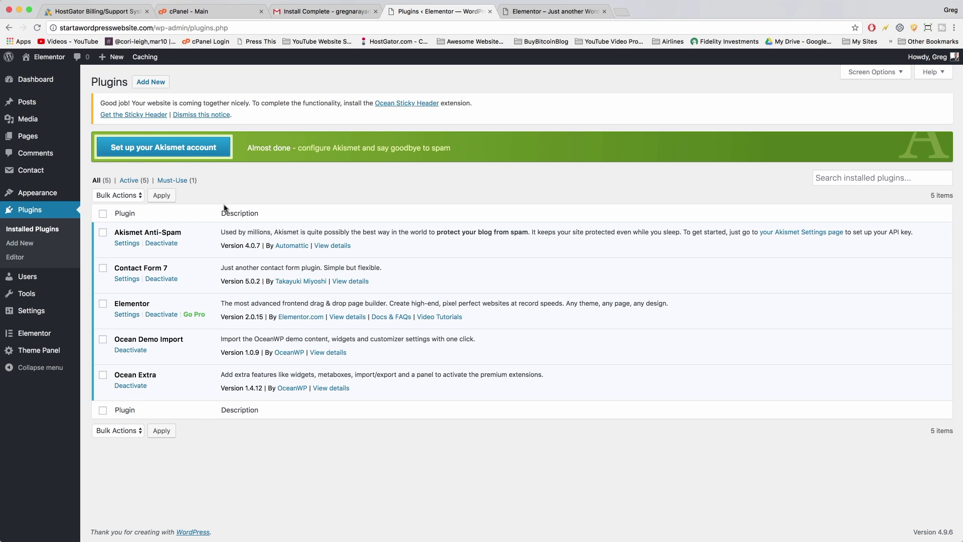
# Step: Browse the live site's home page and read the Hello world! post
pyautogui.click(549, 11)
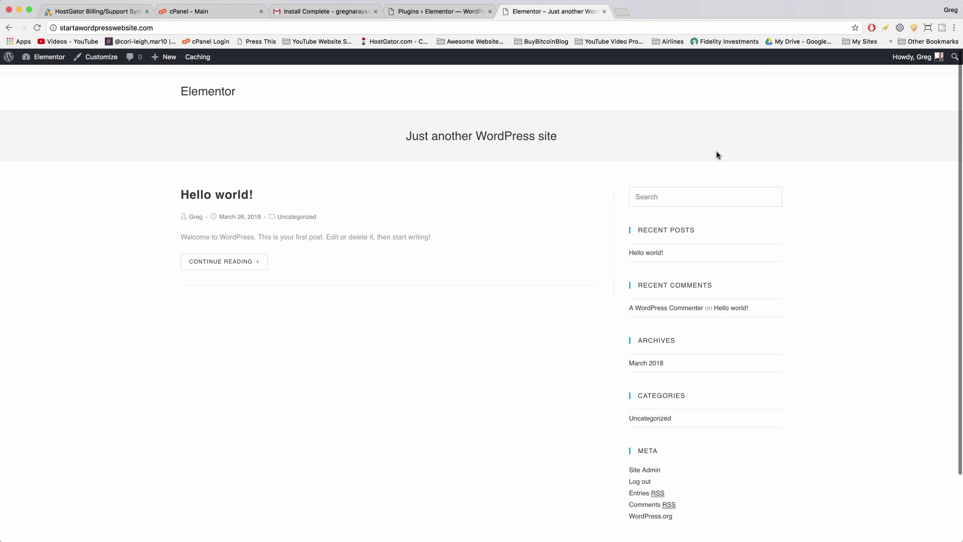
pyautogui.click(684, 197)
pyautogui.click(217, 197)
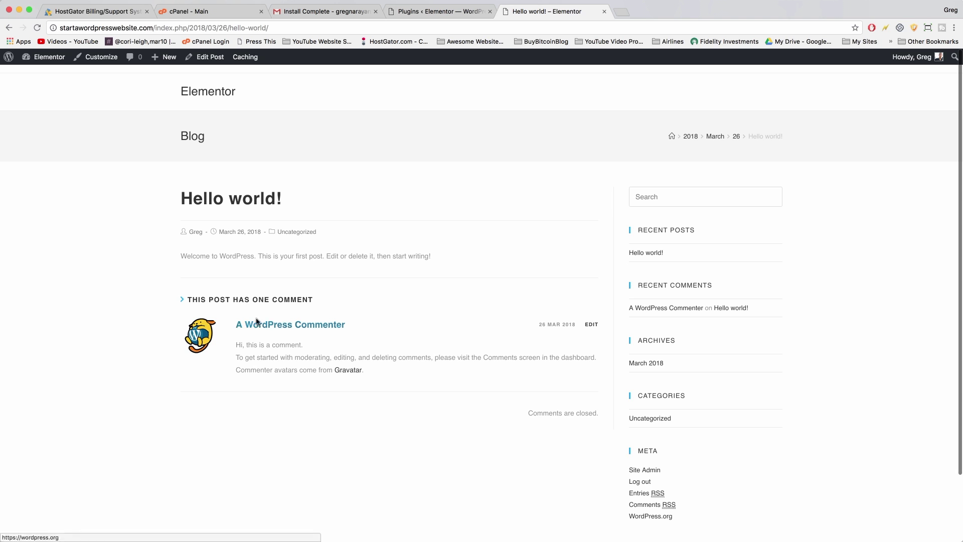
pyautogui.scroll(-3, 611, 279)
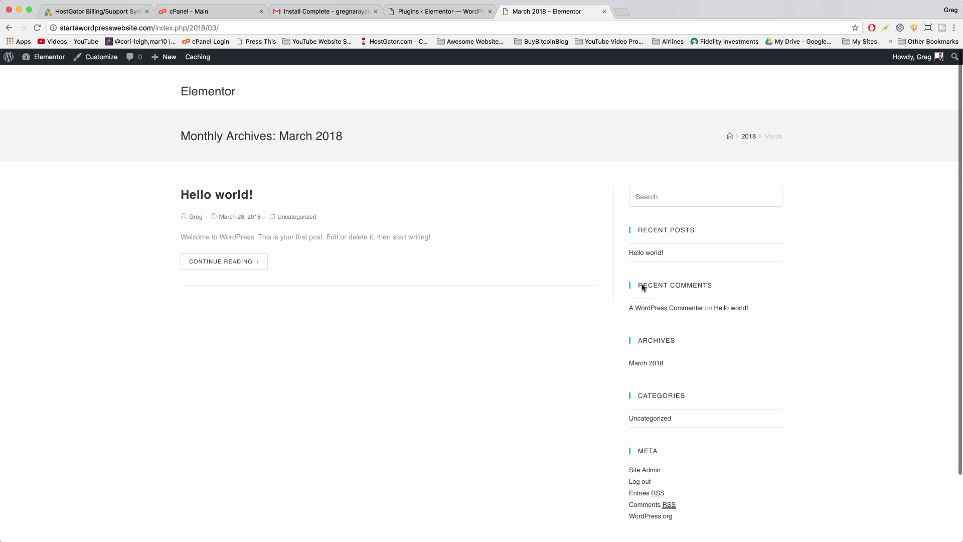
pyautogui.scroll(-3, 496, 314)
pyautogui.scroll(3, 498, 313)
pyautogui.click(208, 95)
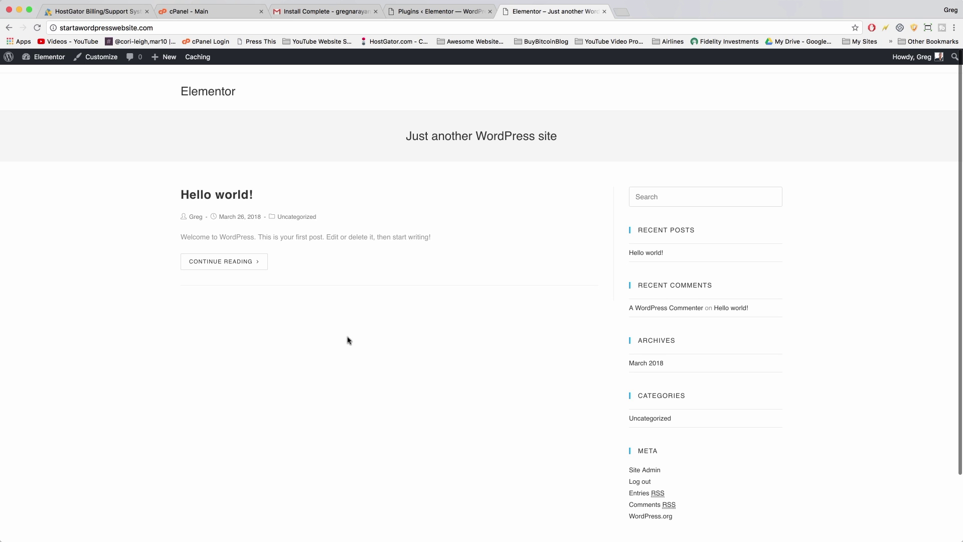
# Step: Trash the Sample Page and WPForms Preview pages, then start a blank new page
pyautogui.click(429, 12)
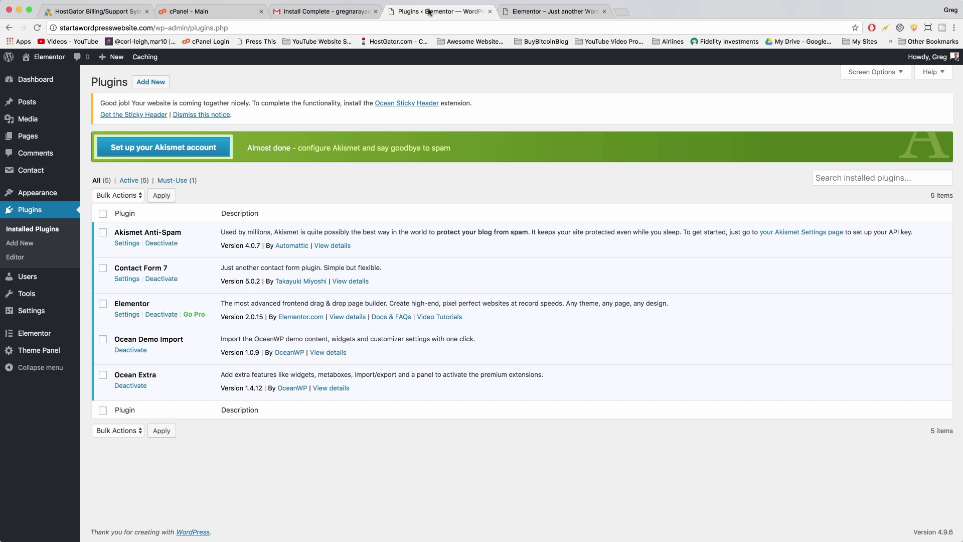
pyautogui.click(34, 139)
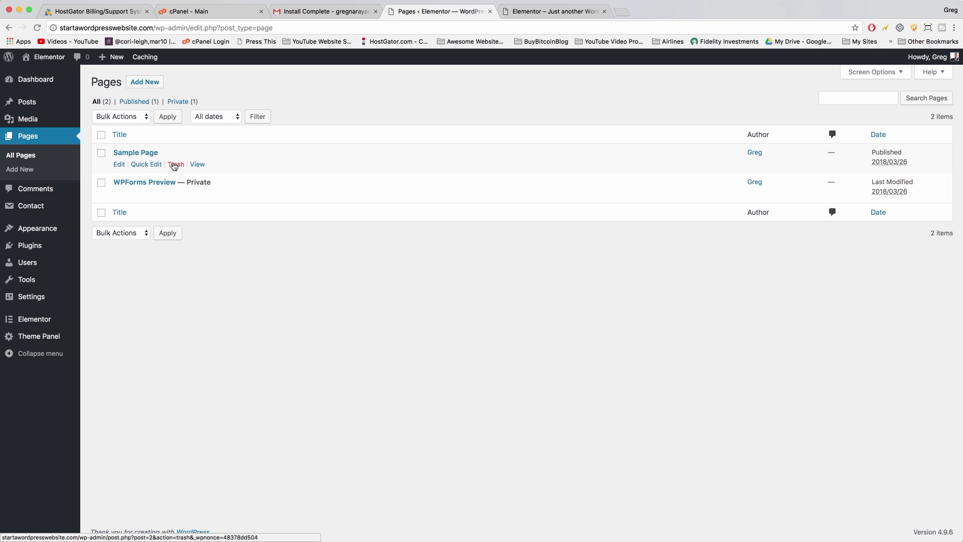
pyautogui.click(176, 164)
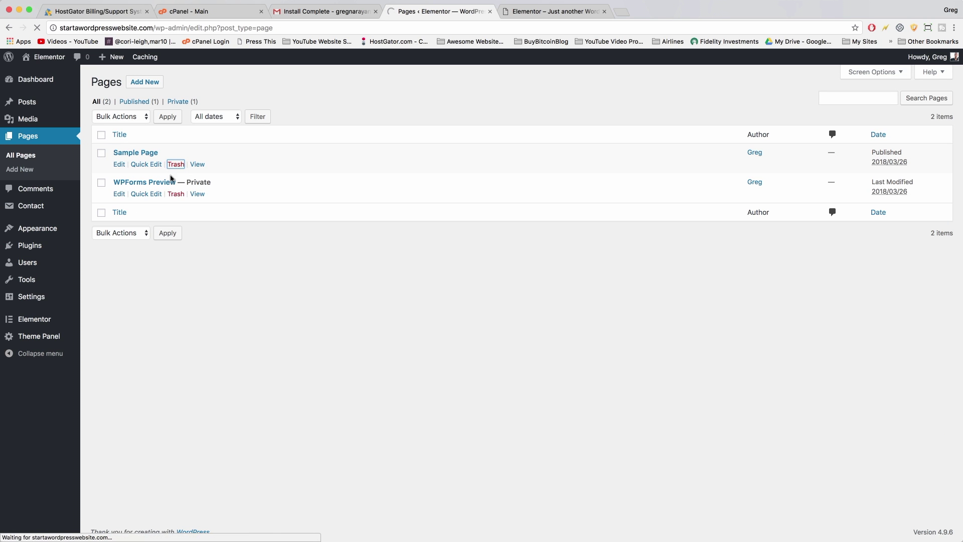
pyautogui.click(175, 193)
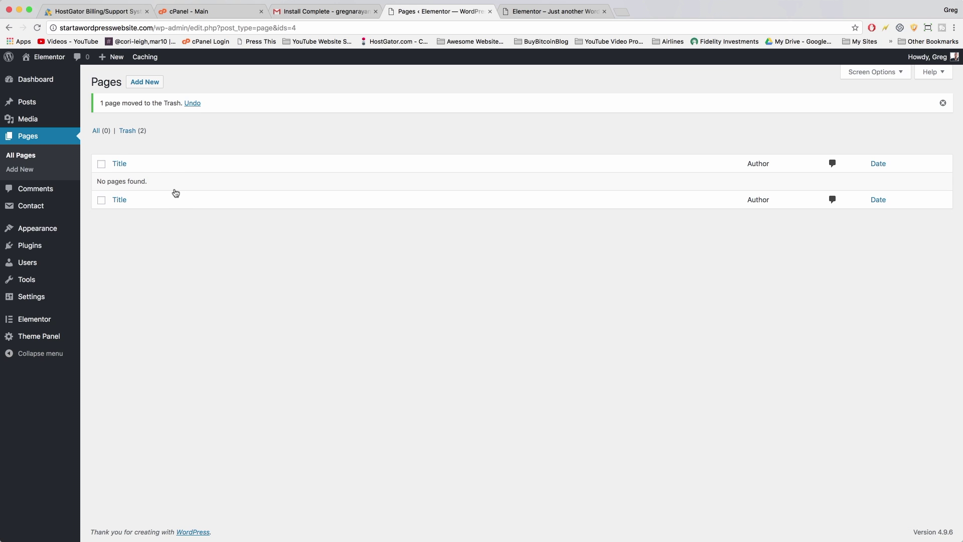
pyautogui.click(140, 85)
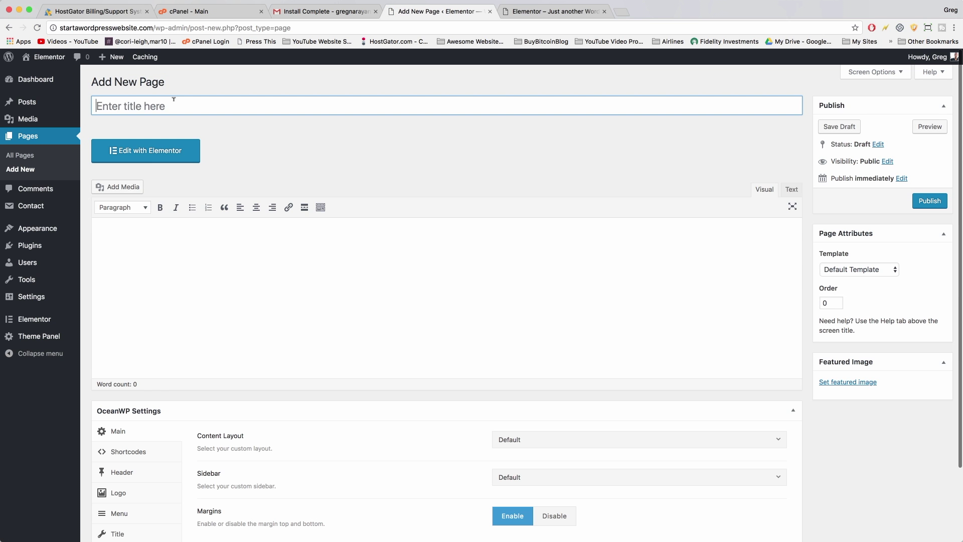
# Step: Title the new page 'Front Page' and let its draft autosave
pyautogui.write('Front Page')
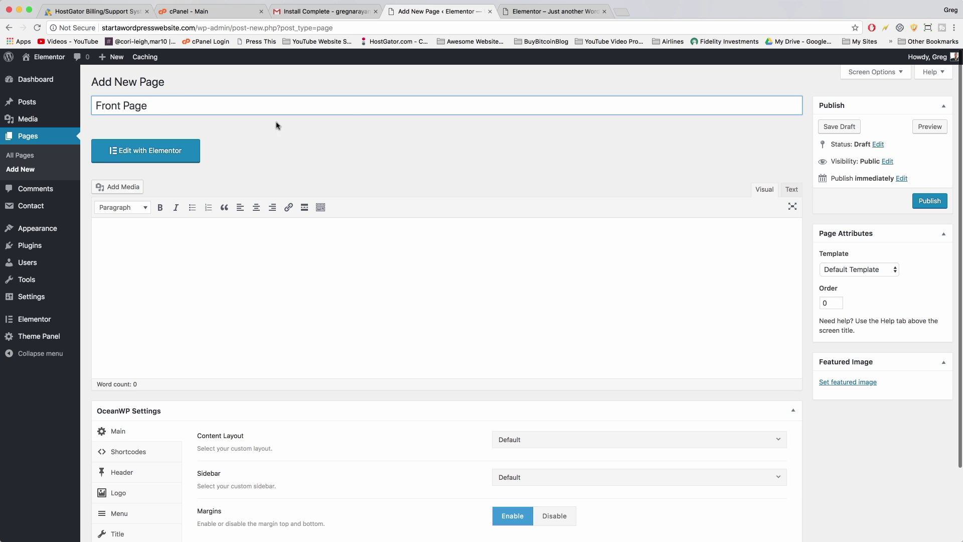
pyautogui.click(206, 266)
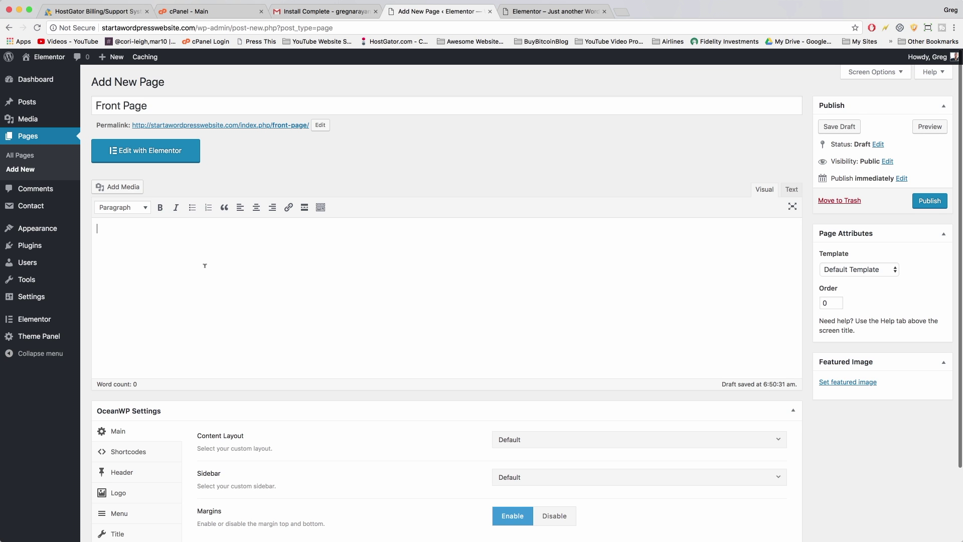
pyautogui.scroll(-3, 205, 266)
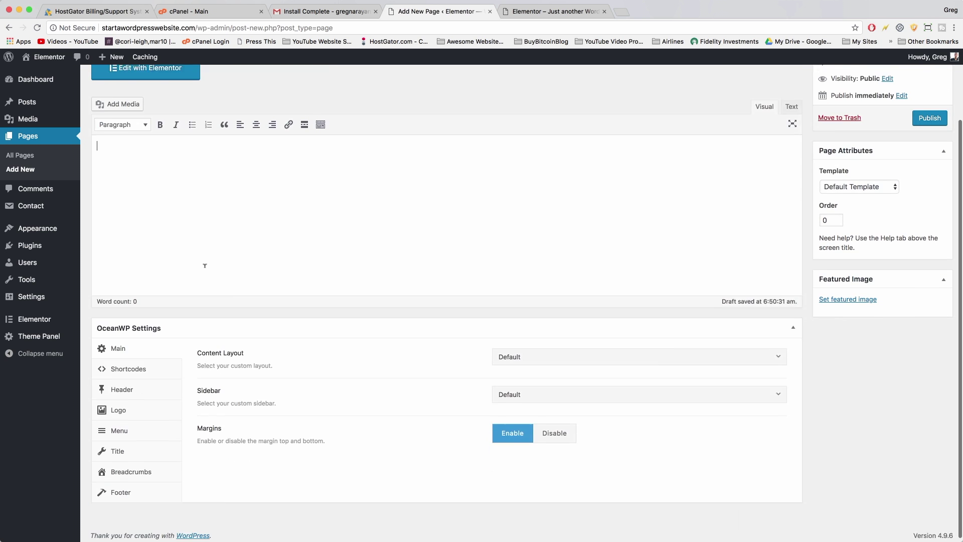
pyautogui.scroll(3, 205, 266)
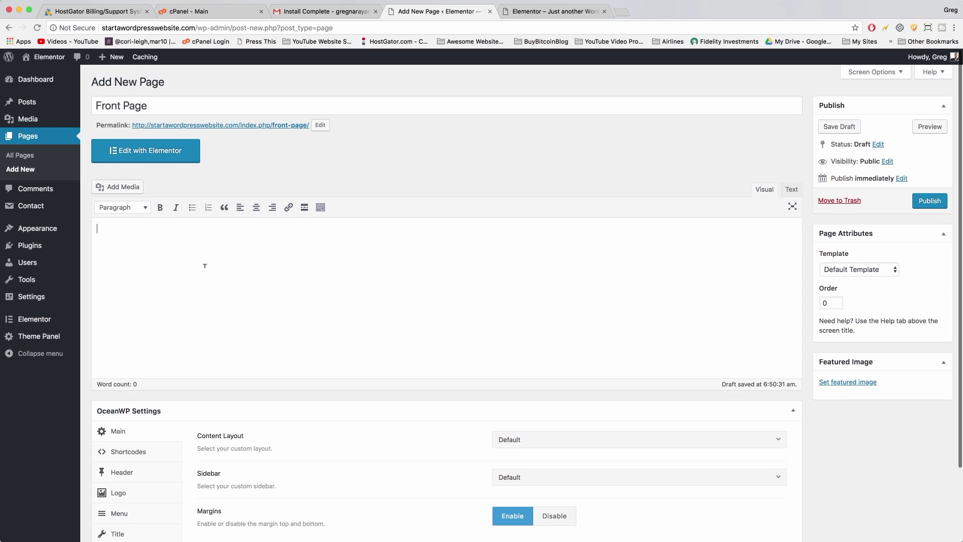
pyautogui.scroll(-3, 204, 266)
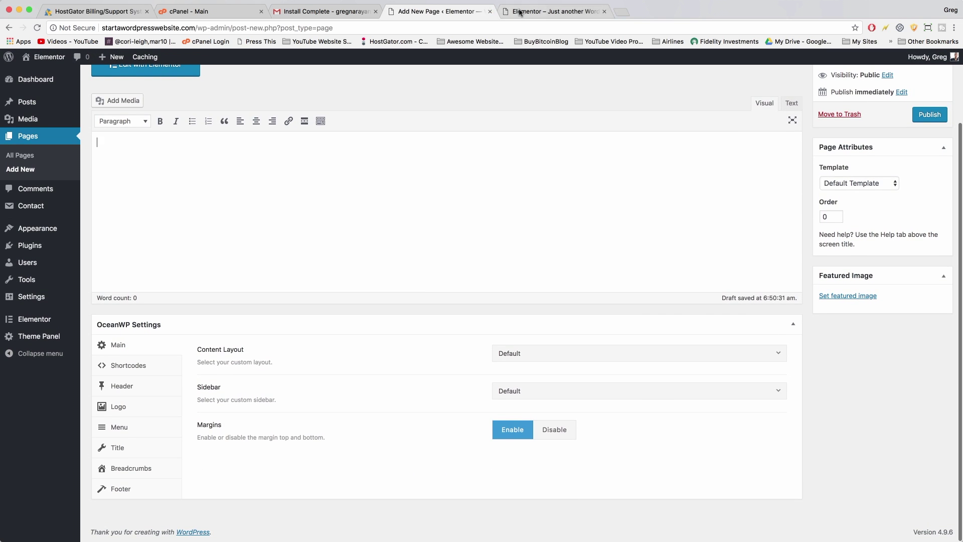
pyautogui.click(520, 11)
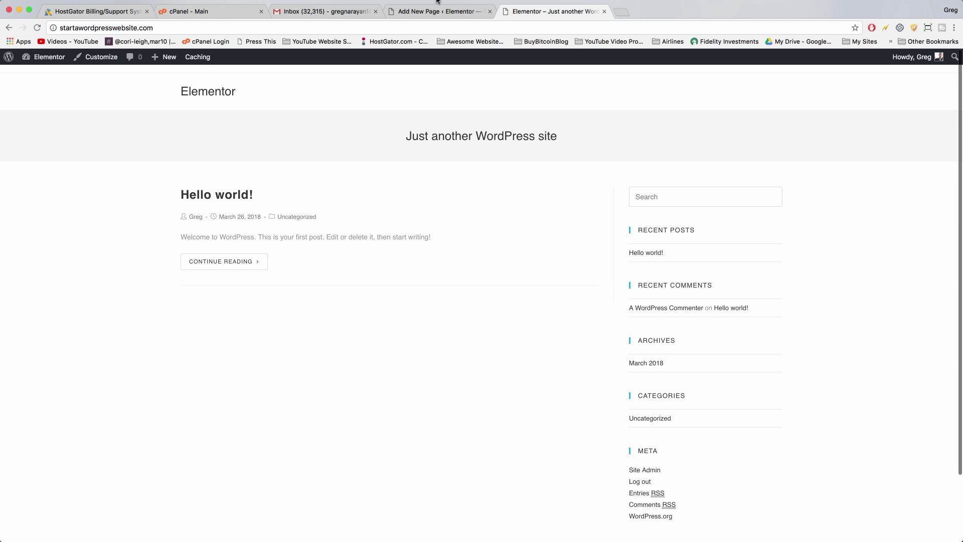
pyautogui.click(444, 13)
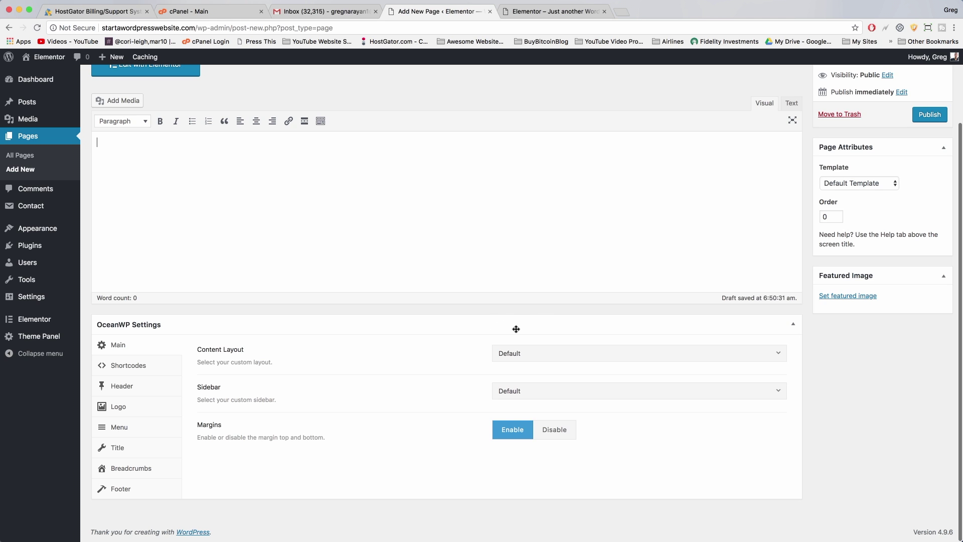
# Step: Give the Front Page draft a Full Width content layout with margins disabled
pyautogui.click(550, 352)
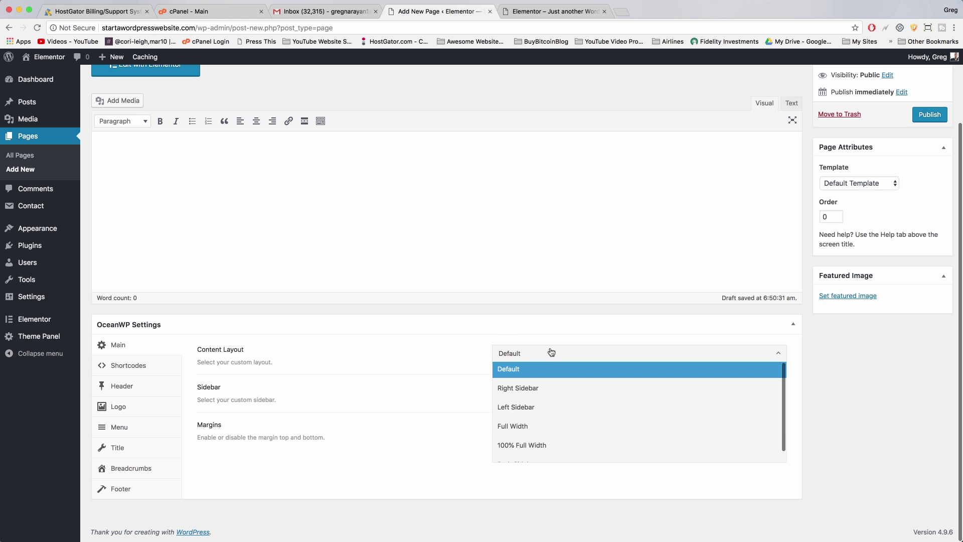
pyautogui.click(548, 427)
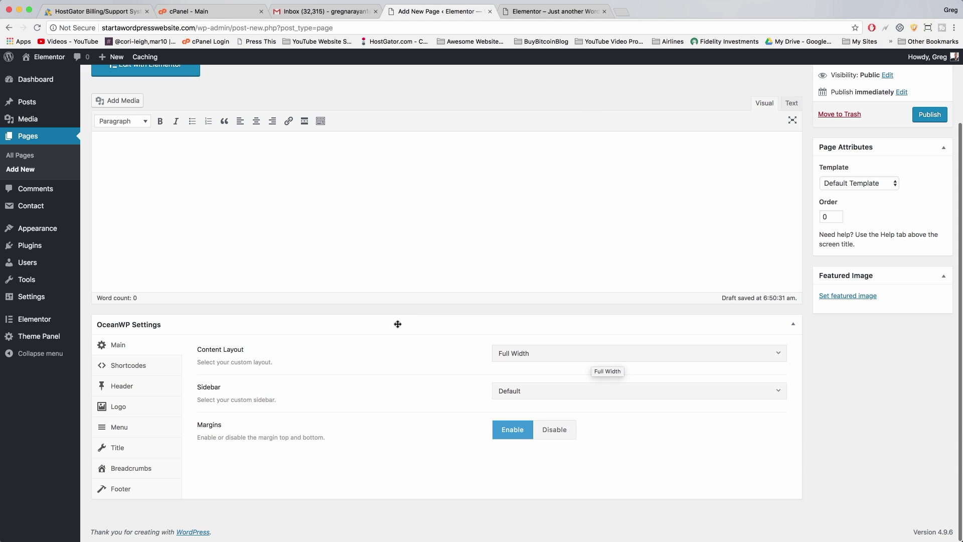
pyautogui.hotkey('ctrl', 'Tab')
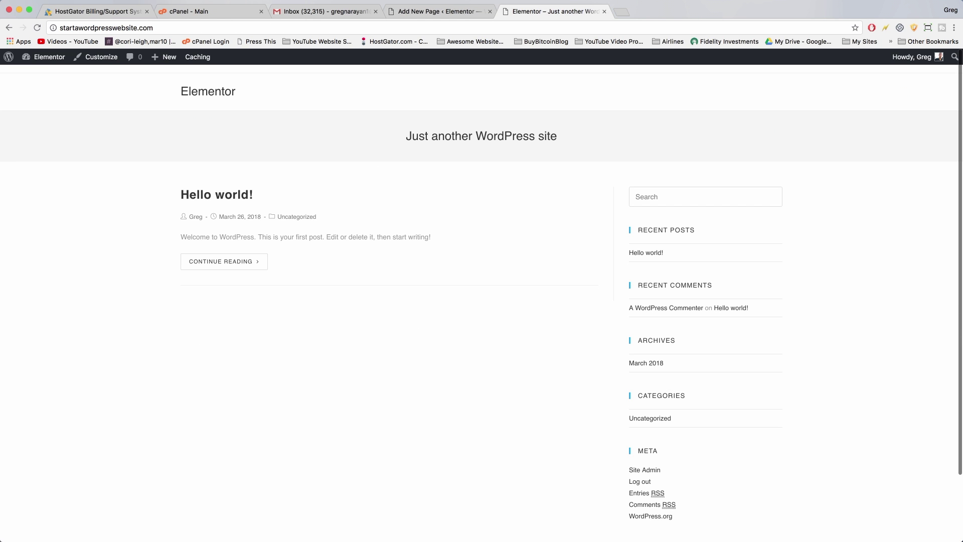
pyautogui.click(457, 10)
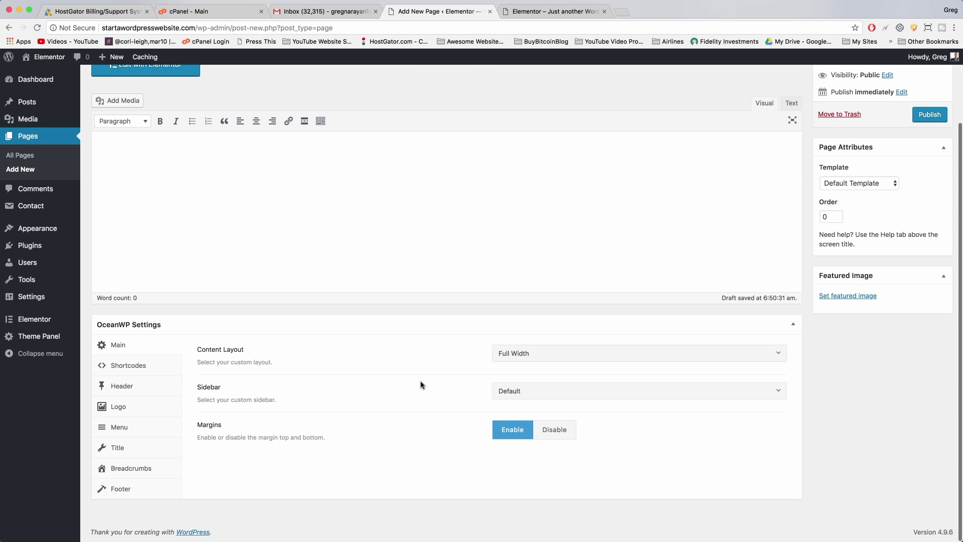
pyautogui.click(564, 428)
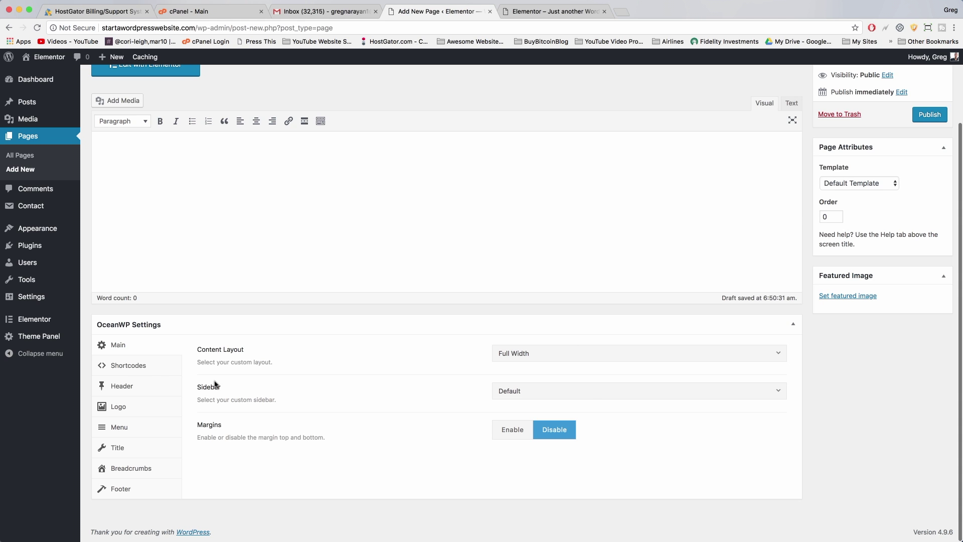
# Step: Disable the top bar and enable the header for Front Page, comparing against the live site
pyautogui.click(122, 389)
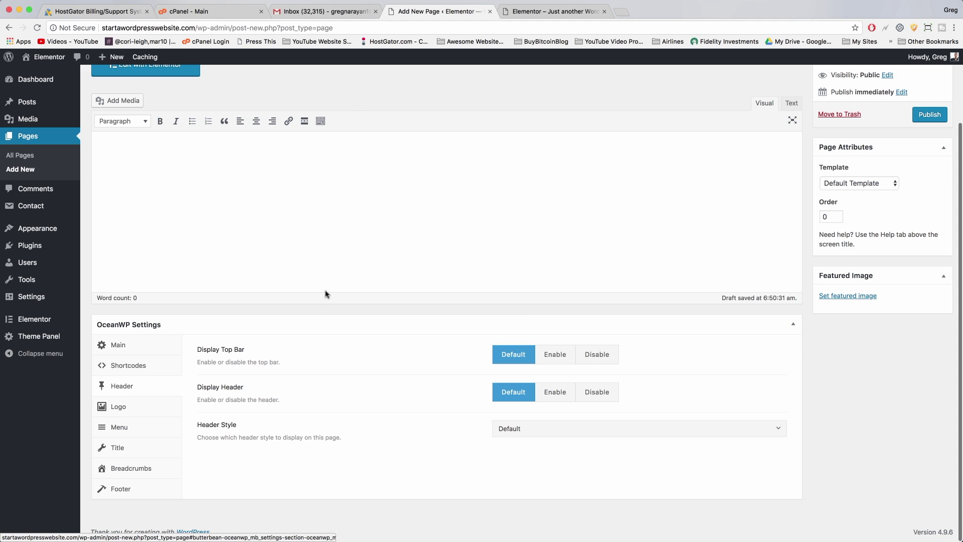
pyautogui.click(593, 356)
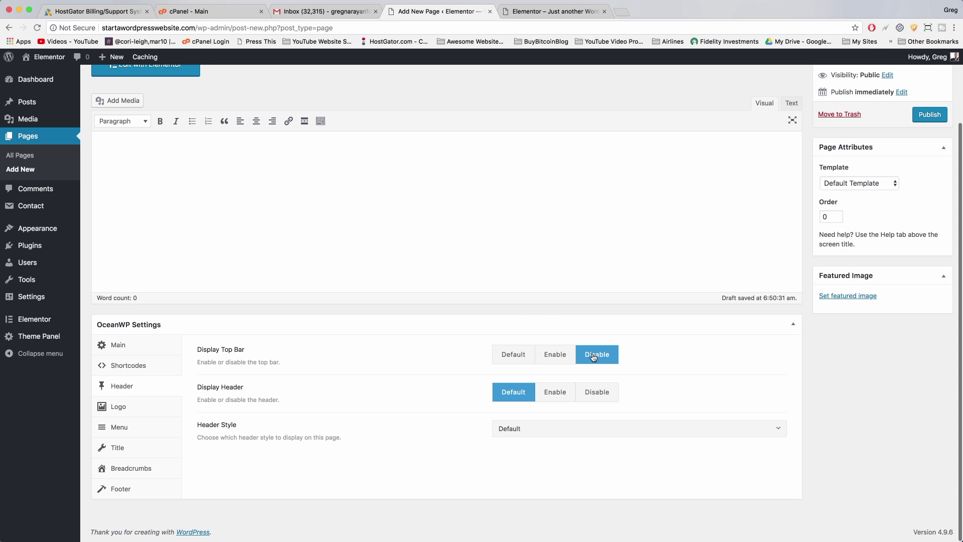
pyautogui.click(535, 14)
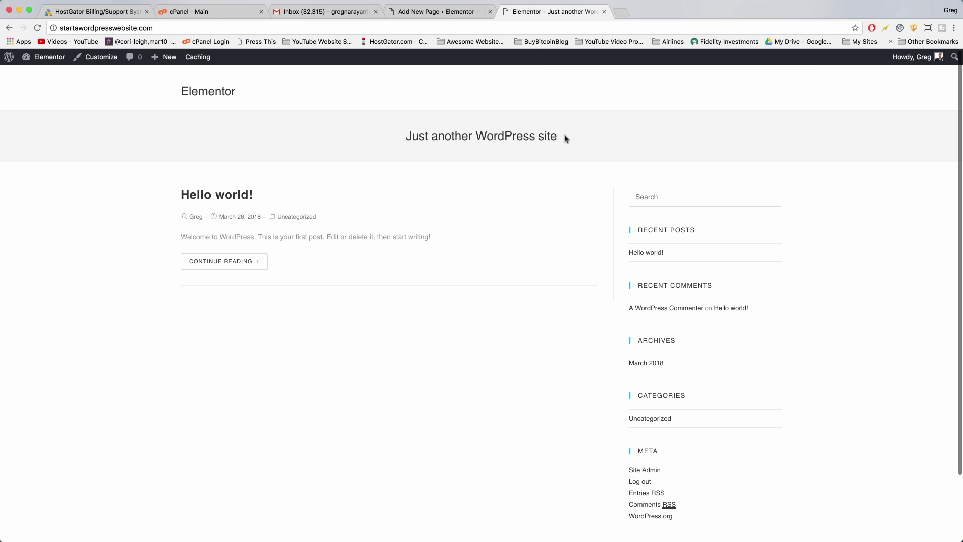
pyautogui.moveTo(566, 139); pyautogui.dragTo(400, 124)
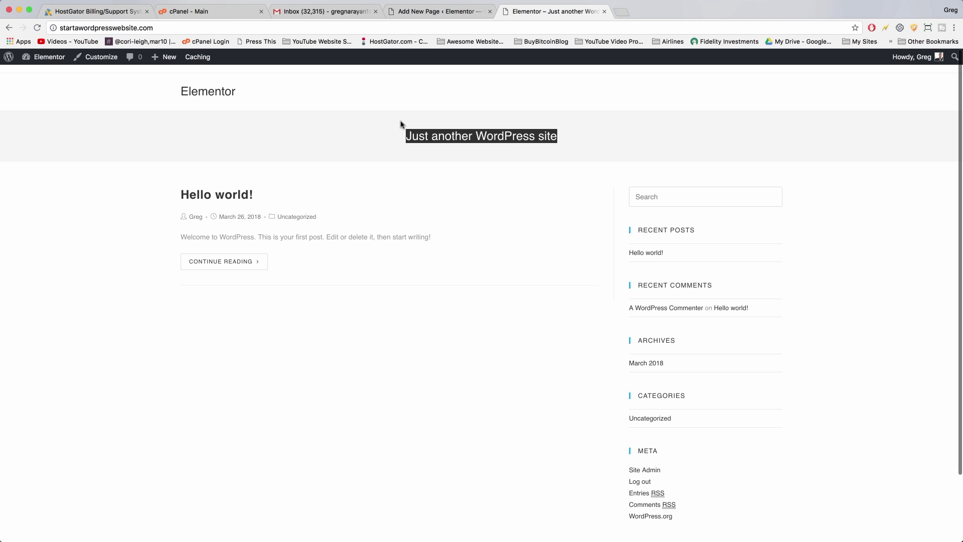
pyautogui.click(444, 13)
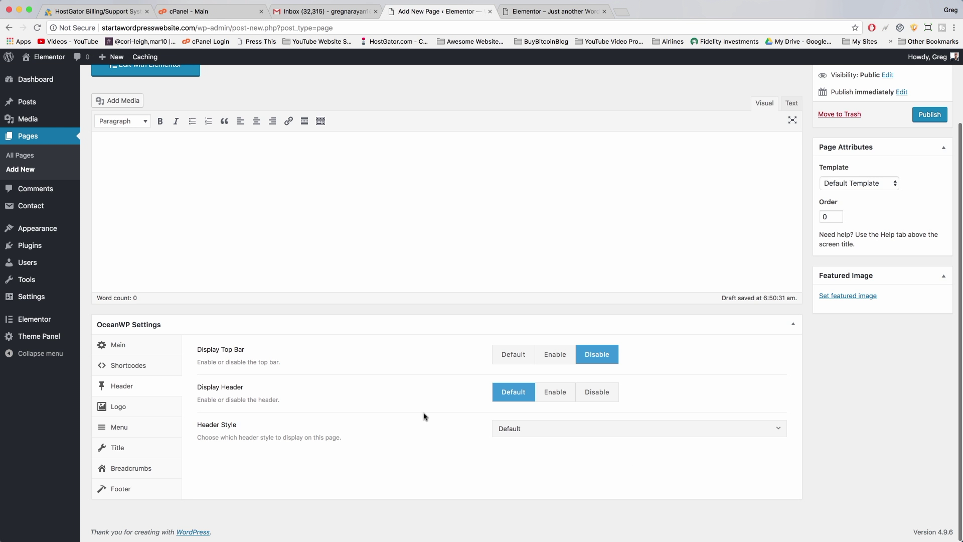
pyautogui.click(555, 398)
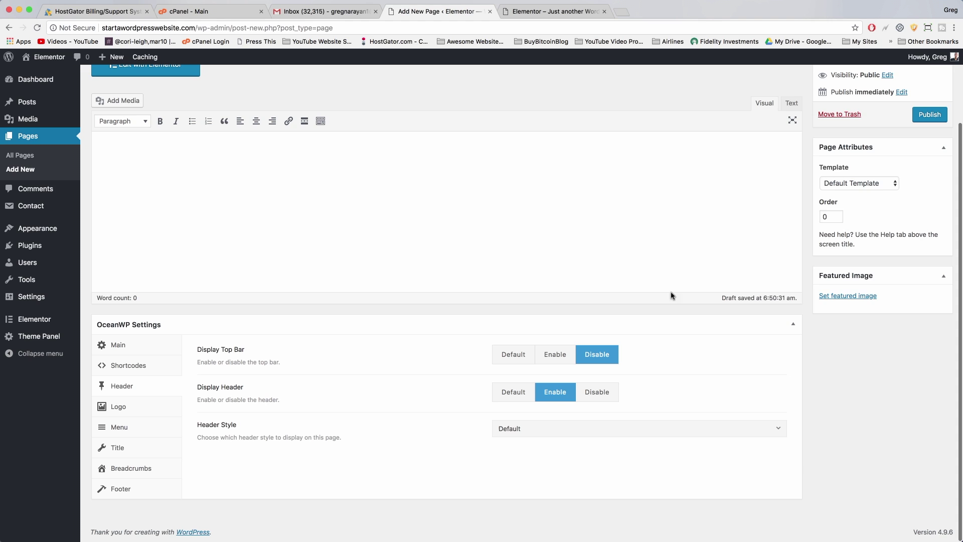
pyautogui.click(572, 11)
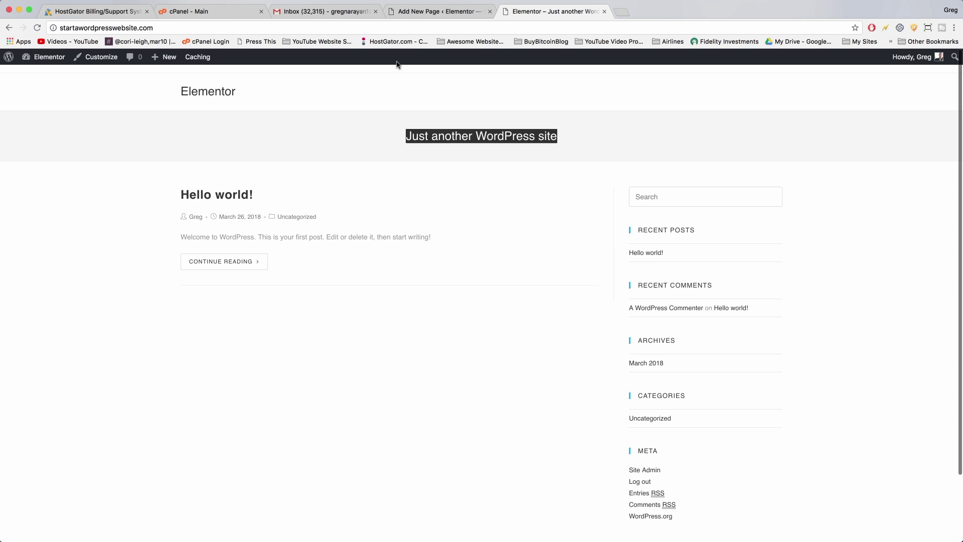
pyautogui.click(442, 12)
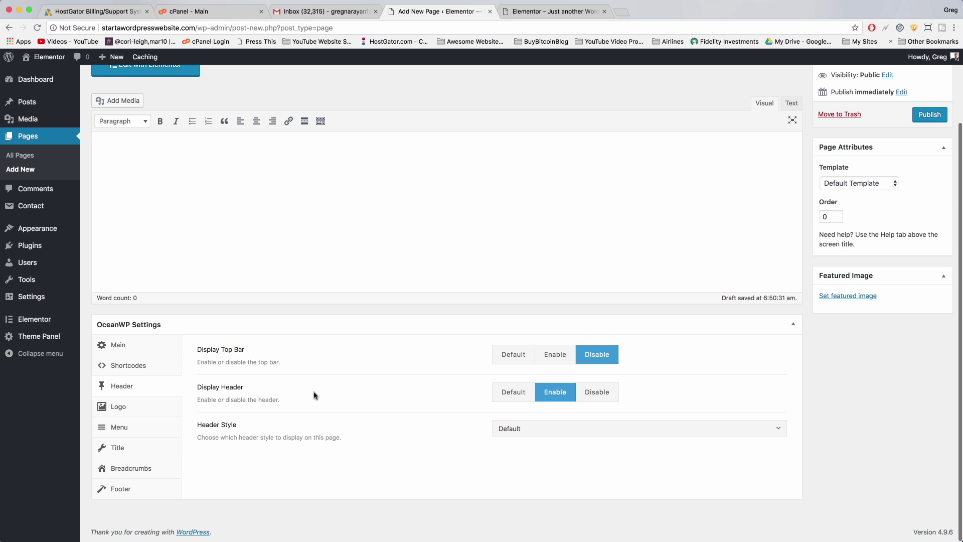
# Step: Hide the page title and publish the Front Page
pyautogui.click(124, 452)
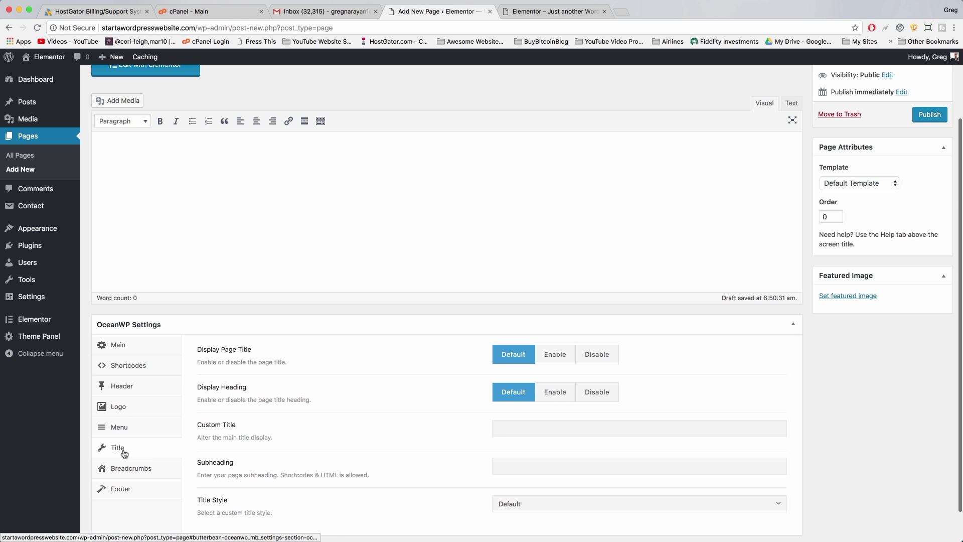
pyautogui.click(594, 355)
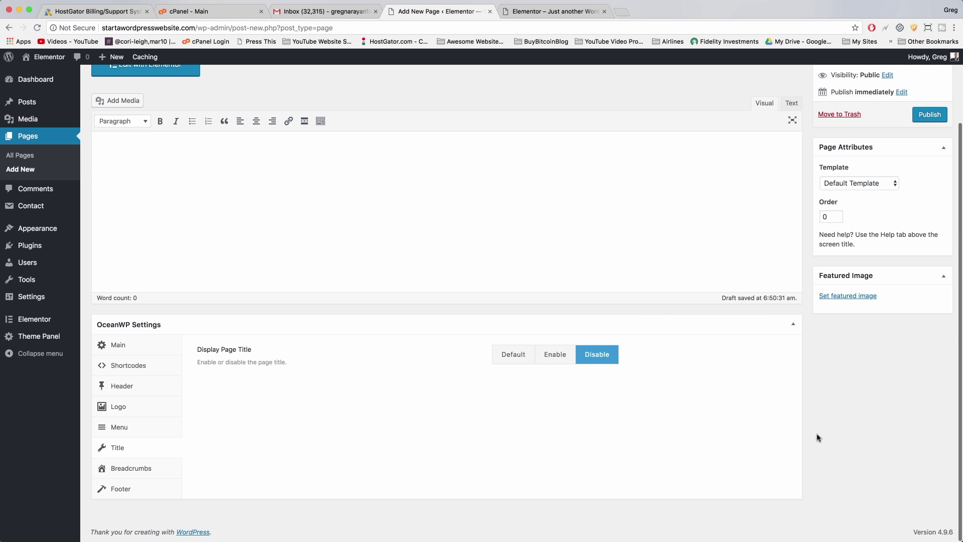
pyautogui.click(927, 118)
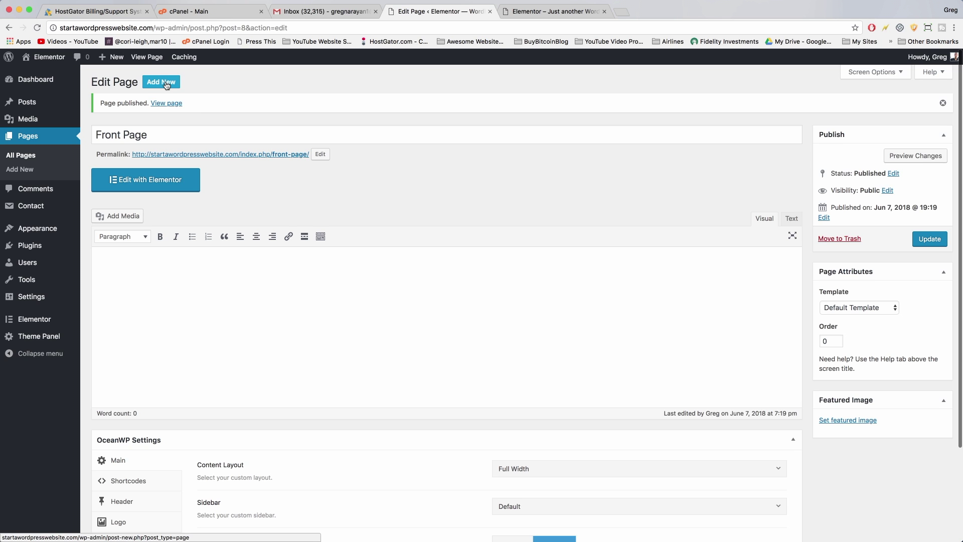
pyautogui.click(166, 85)
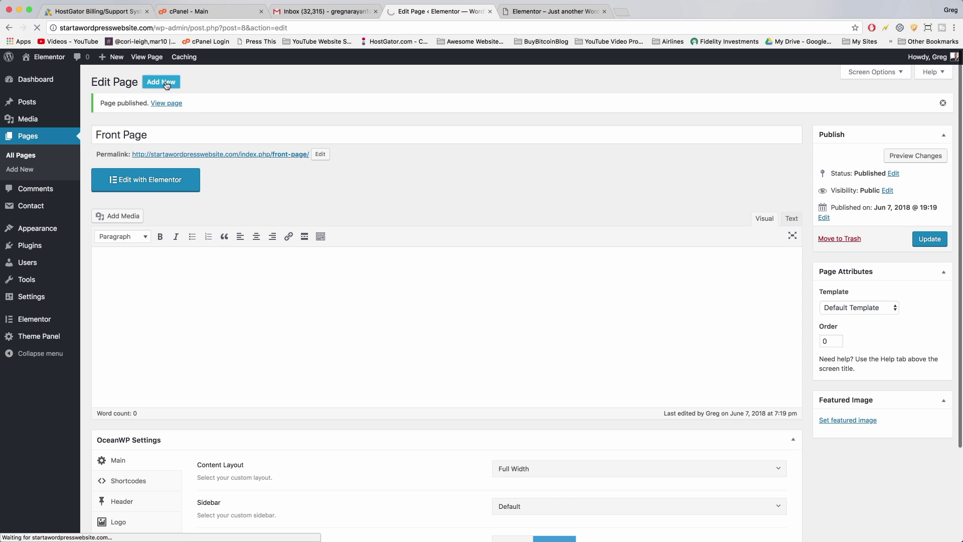
# Step: Title a new page 'About' with Full Width layout and margins disabled
pyautogui.click(155, 104)
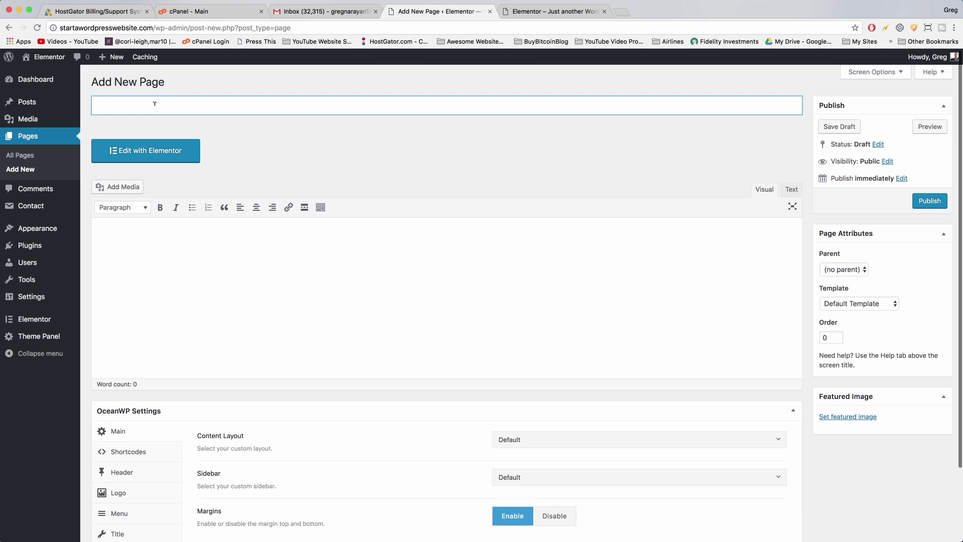
pyautogui.write('About')
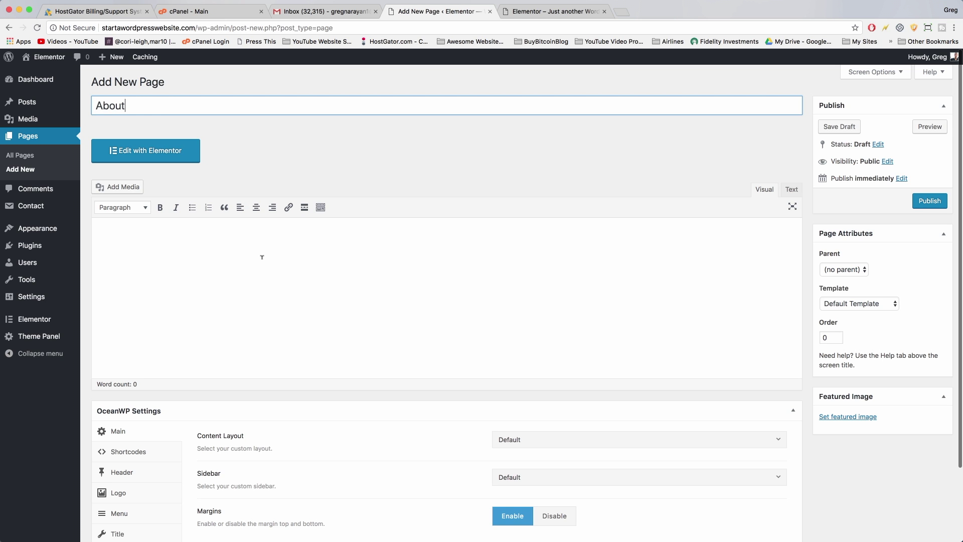
pyautogui.click(262, 256)
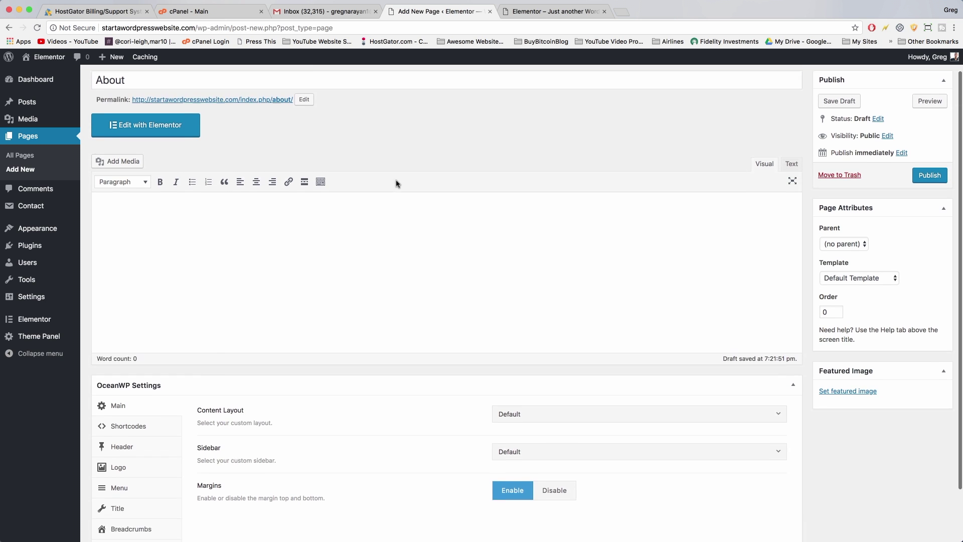
pyautogui.scroll(-3, 539, 249)
pyautogui.click(586, 351)
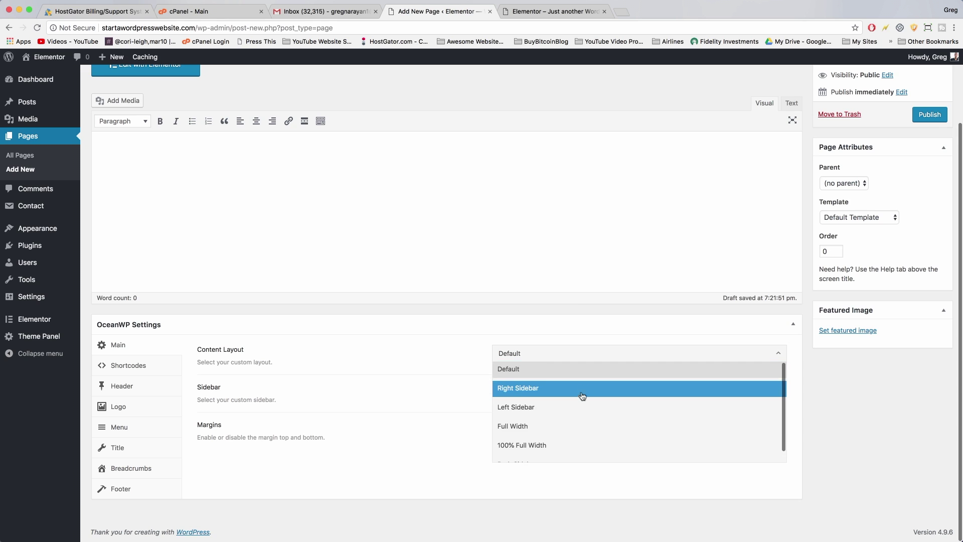
pyautogui.click(566, 426)
pyautogui.click(565, 429)
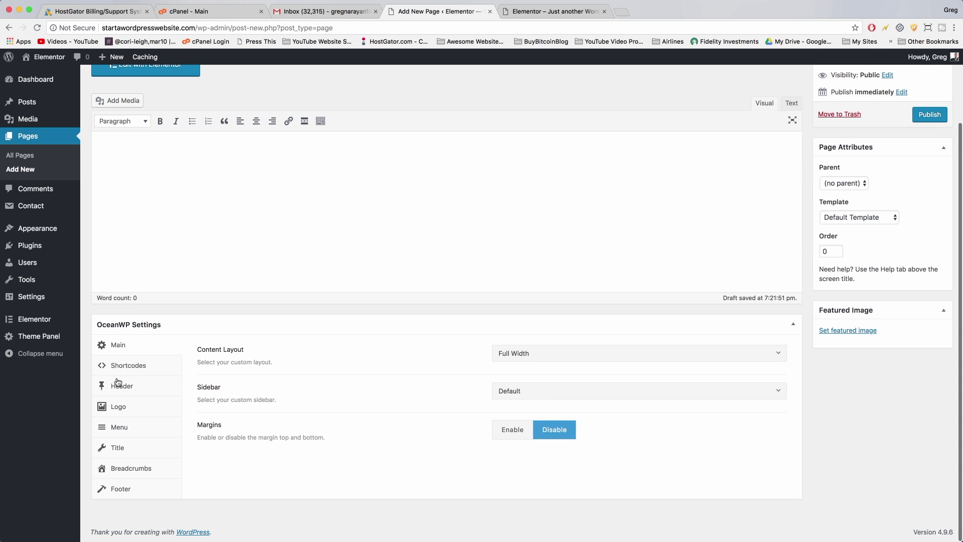
# Step: Disable About's top bar and page title, enable its header, and publish it
pyautogui.click(120, 386)
pyautogui.click(600, 356)
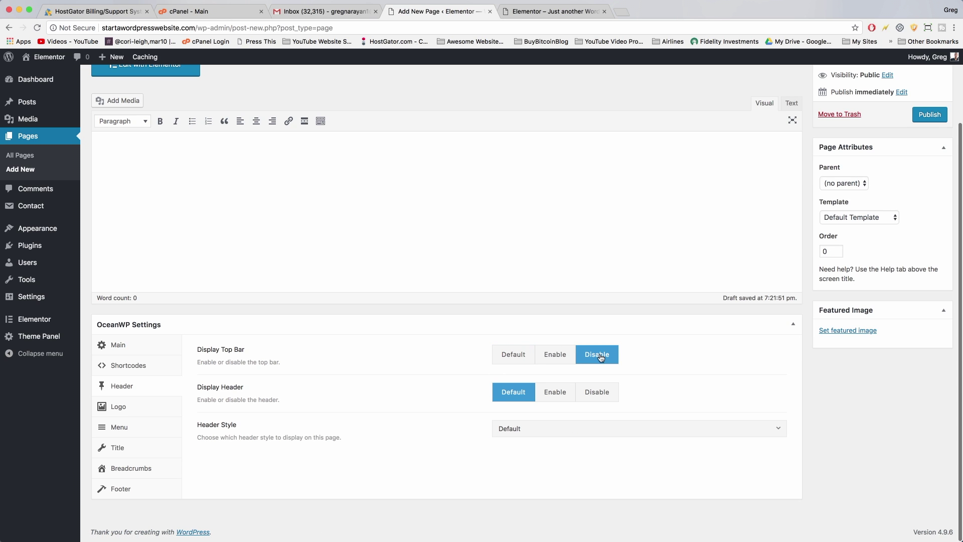
pyautogui.click(555, 398)
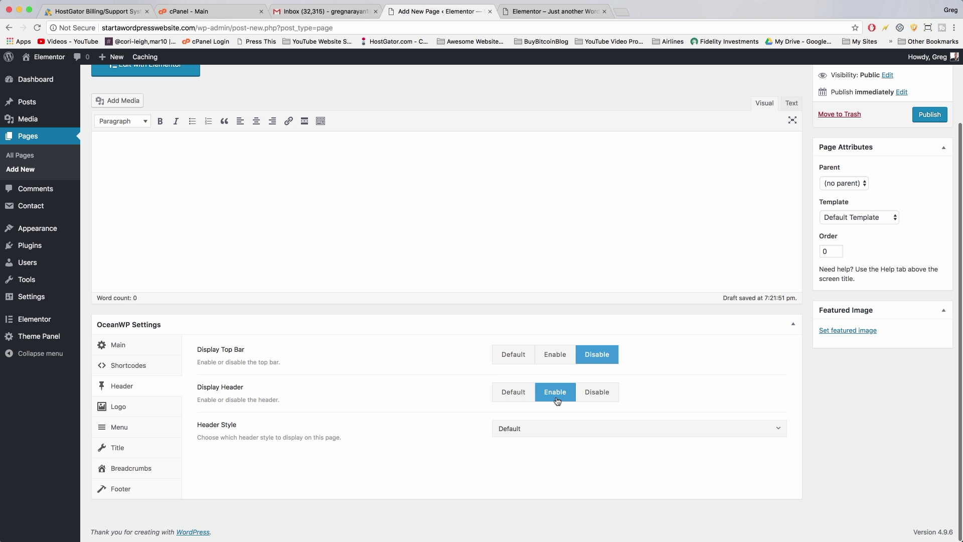
pyautogui.click(118, 456)
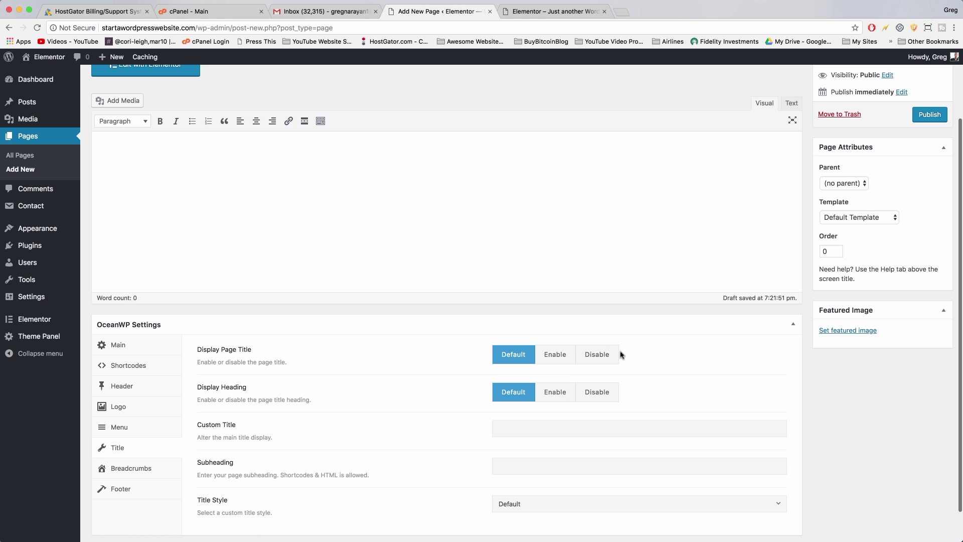
pyautogui.click(597, 355)
pyautogui.scroll(3, 780, 384)
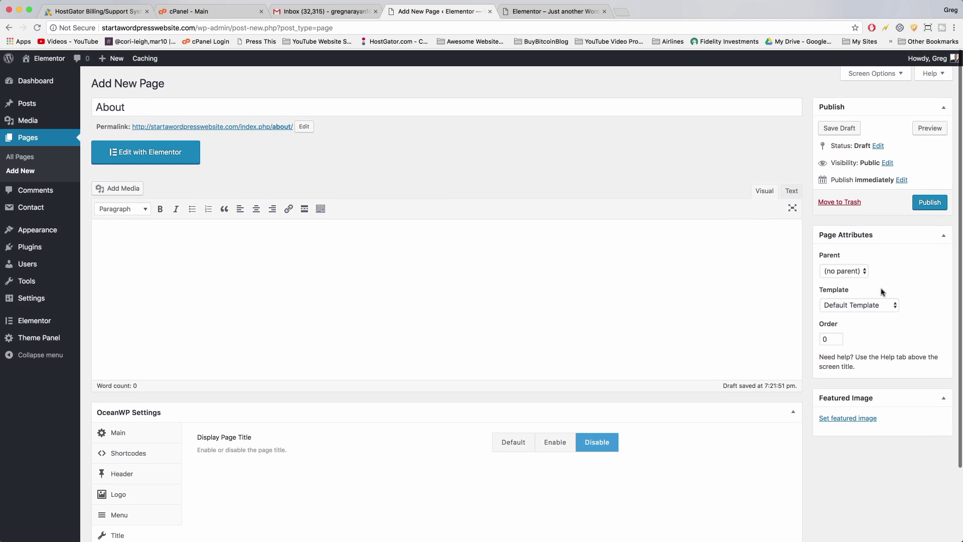
pyautogui.click(929, 201)
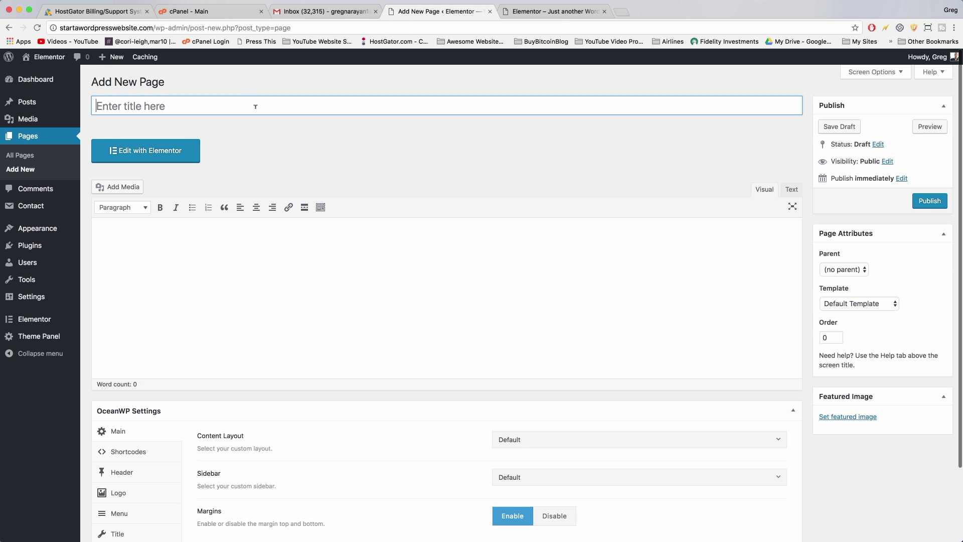
# Step: Title the next page 'Our Work' and disable its margins
pyautogui.write('Our Work')
pyautogui.click(437, 273)
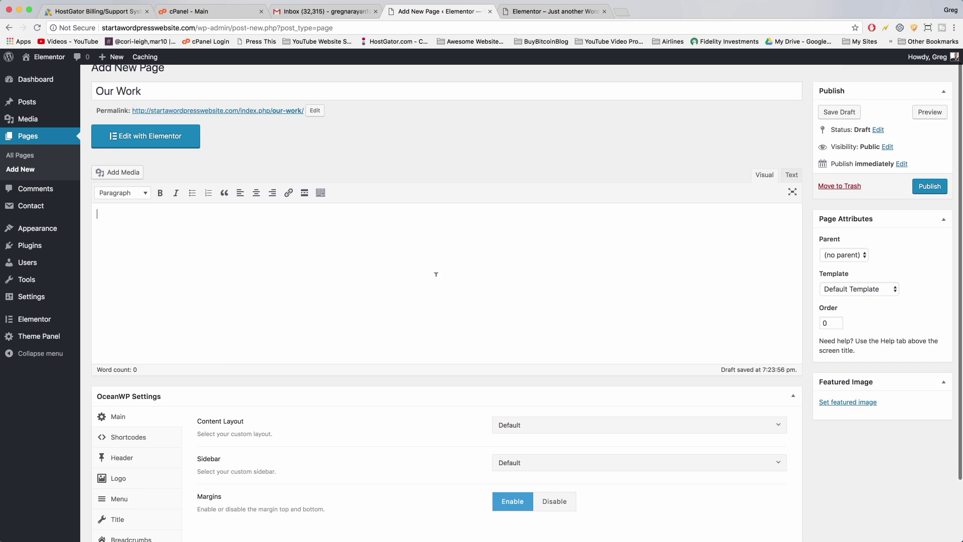
pyautogui.scroll(-3, 514, 349)
pyautogui.click(529, 352)
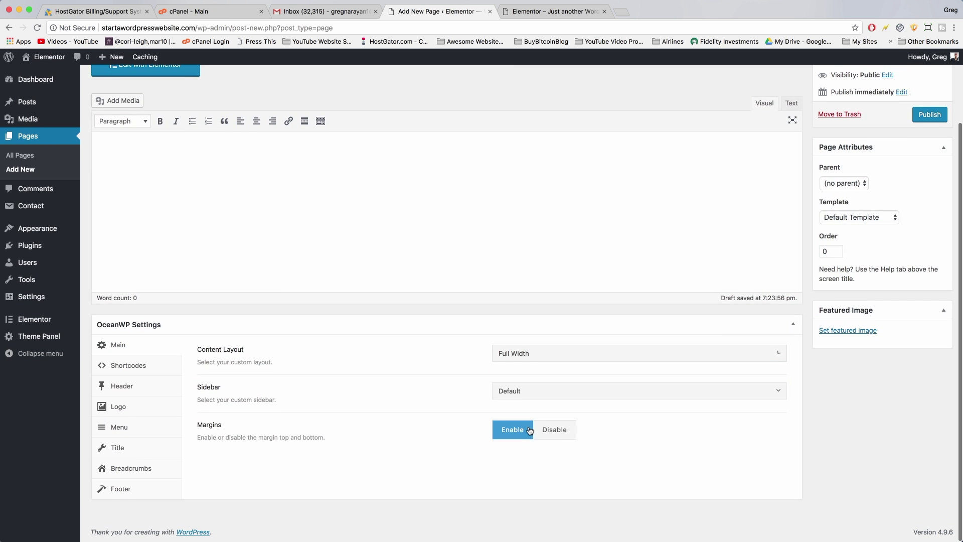
pyautogui.click(556, 431)
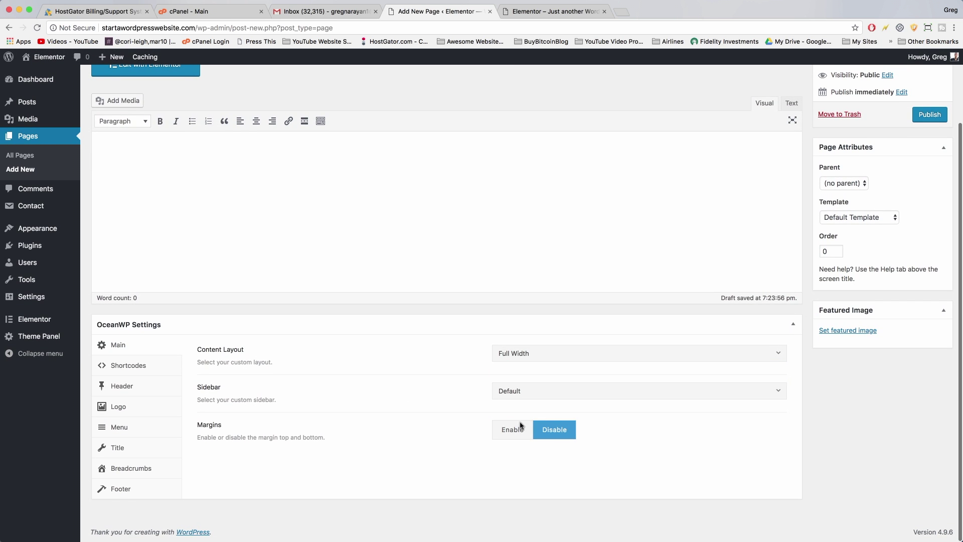
# Step: Disable Our Work's top bar and page title, enable its header, and publish it
pyautogui.click(147, 395)
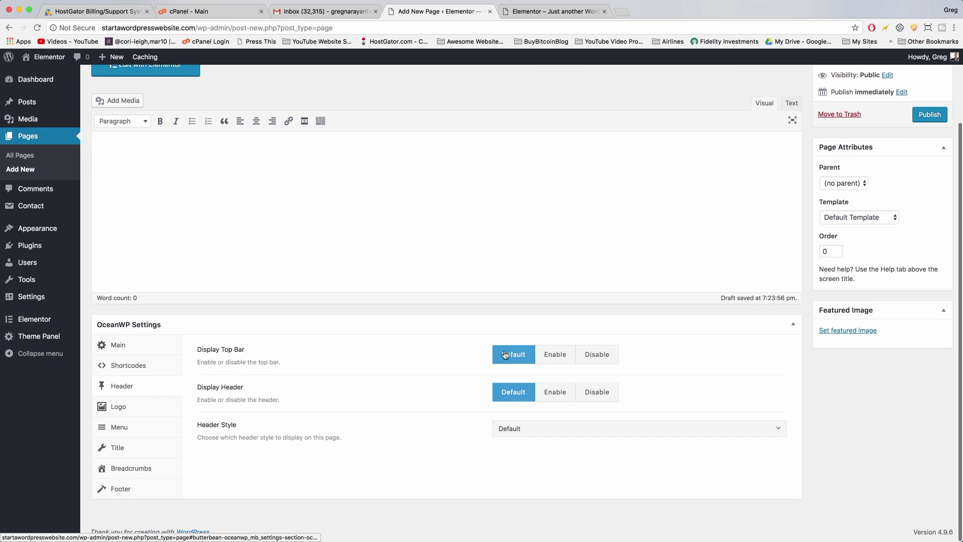
pyautogui.click(603, 357)
pyautogui.click(560, 389)
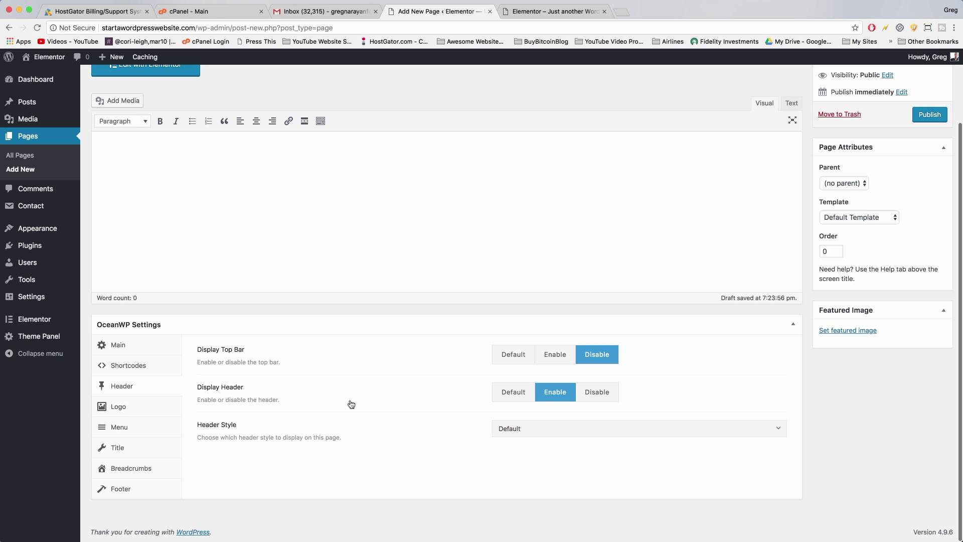
pyautogui.click(128, 452)
pyautogui.click(600, 355)
pyautogui.scroll(4, 739, 371)
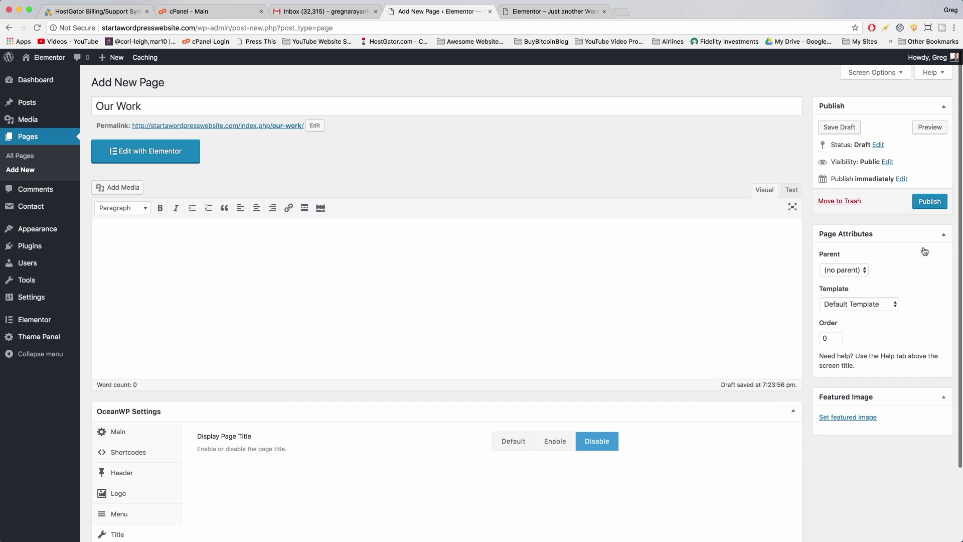
pyautogui.click(935, 206)
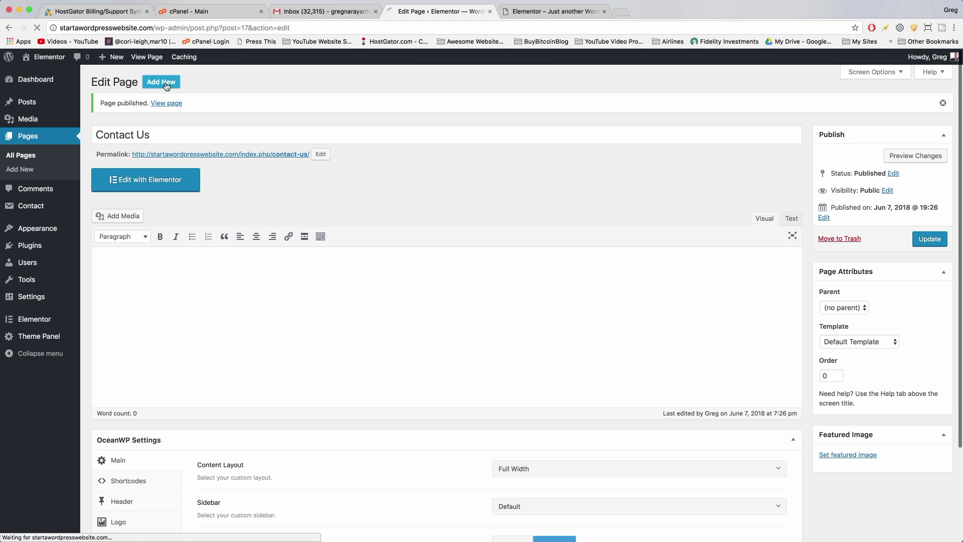
# Step: Create and publish a page titled 'Blog' with the default layout
pyautogui.click(166, 84)
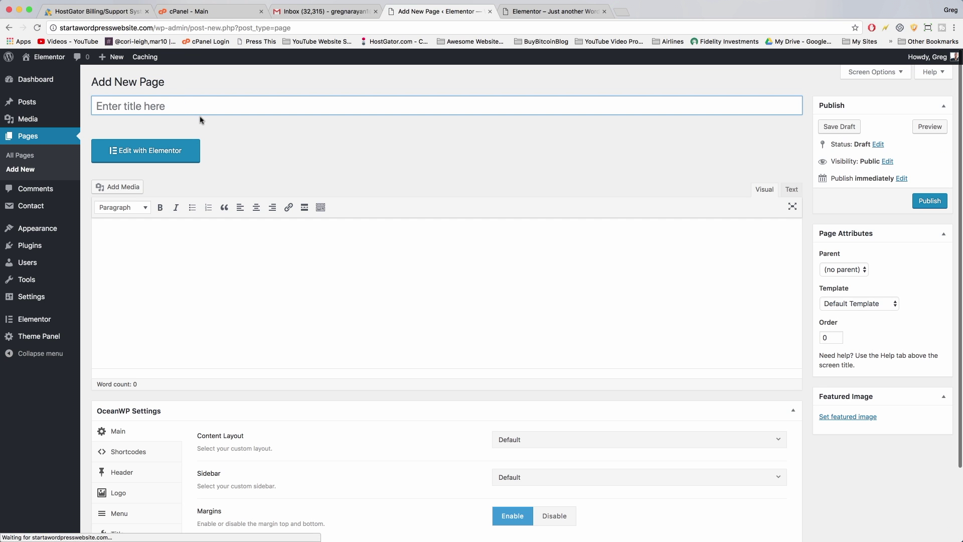
pyautogui.write('Blog')
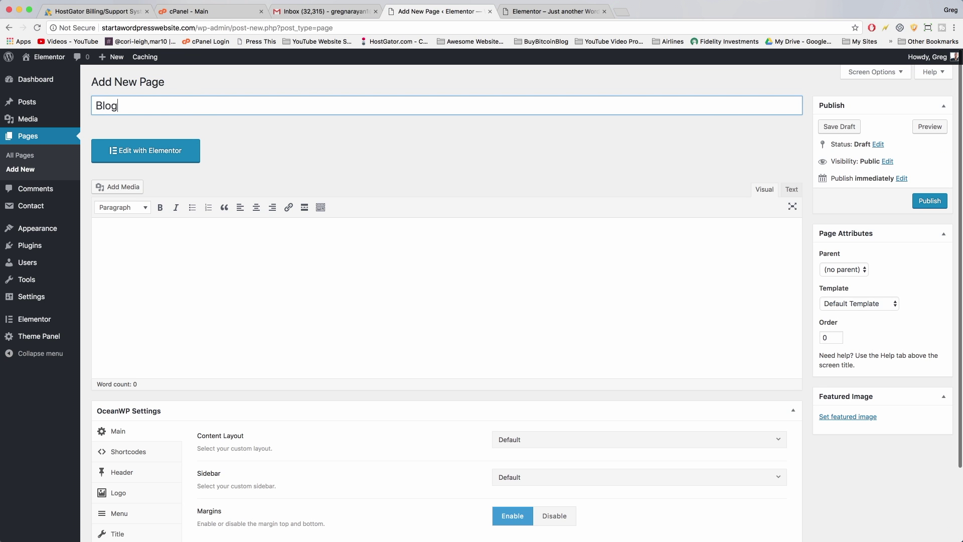
pyautogui.click(330, 164)
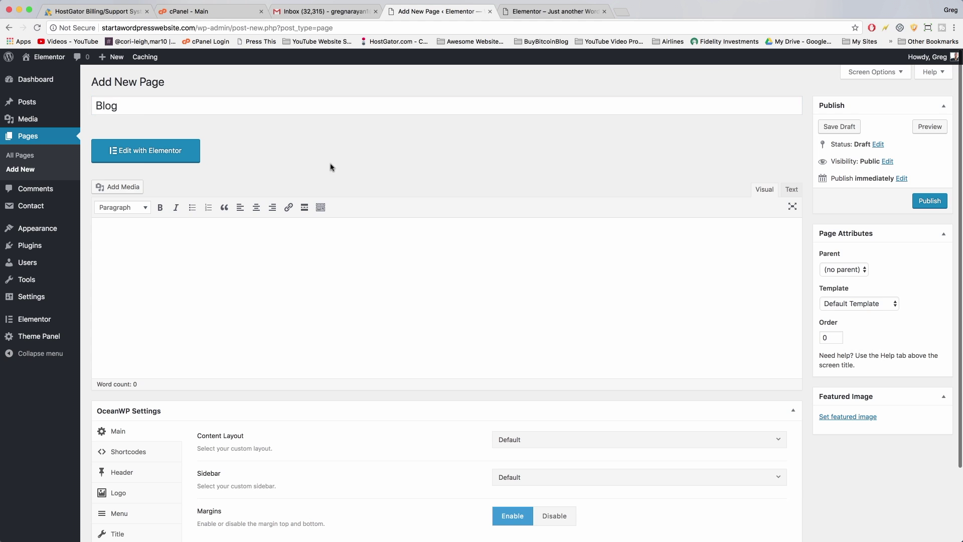
pyautogui.click(930, 201)
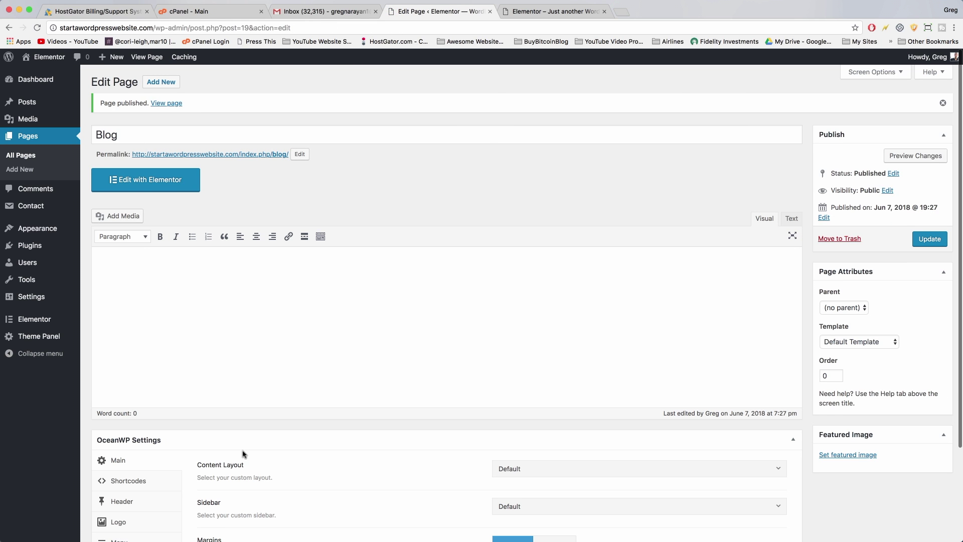
# Step: Open Reading Settings, checking the live site's current latest-posts homepage along the way
pyautogui.moveTo(50, 297)
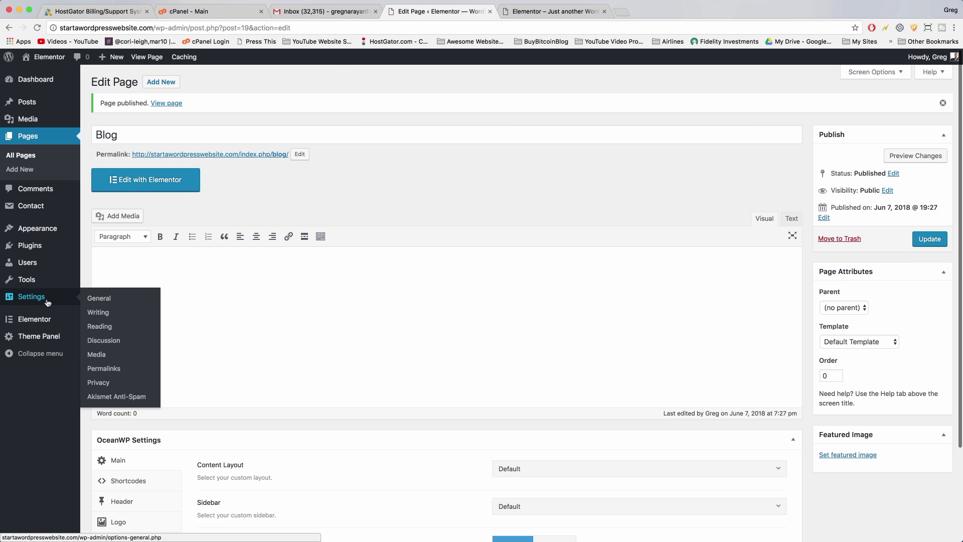
pyautogui.click(107, 326)
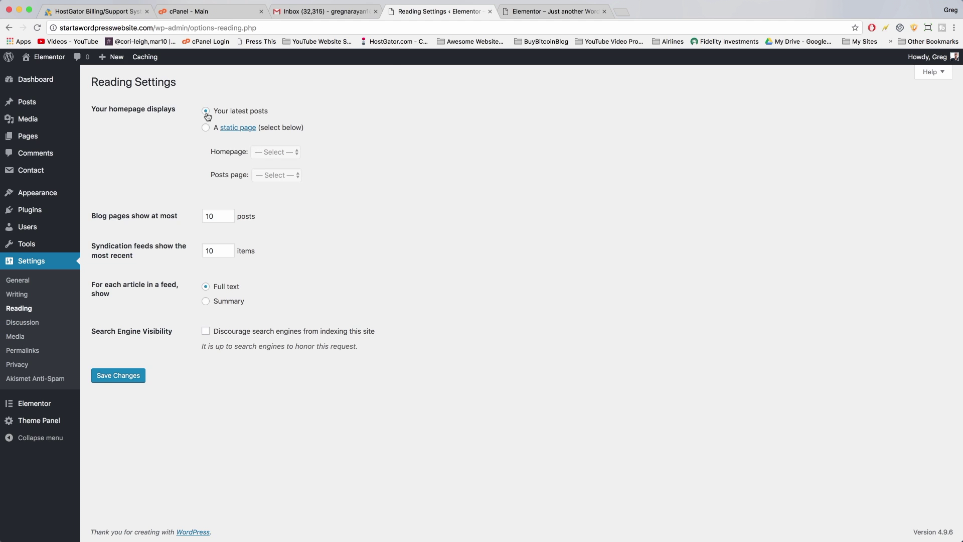
pyautogui.click(547, 11)
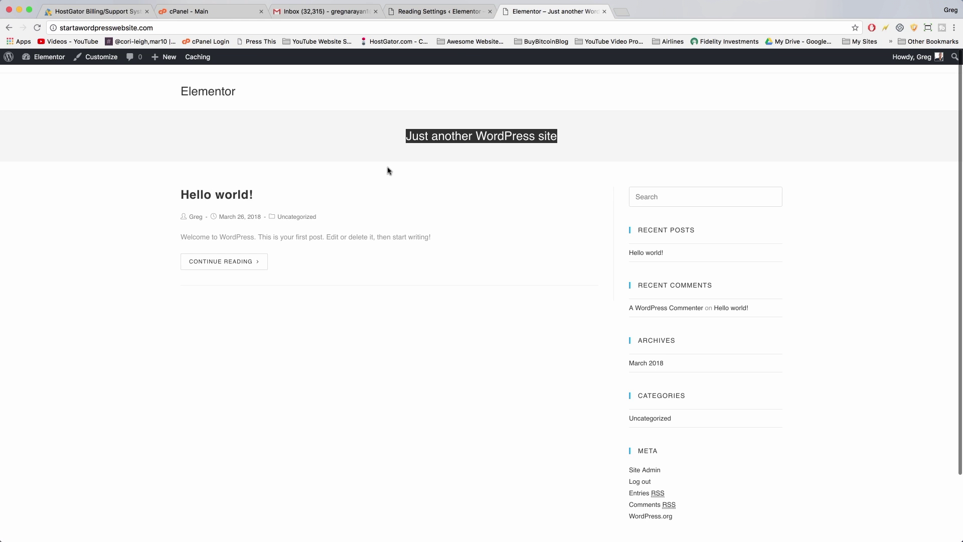
pyautogui.click(571, 259)
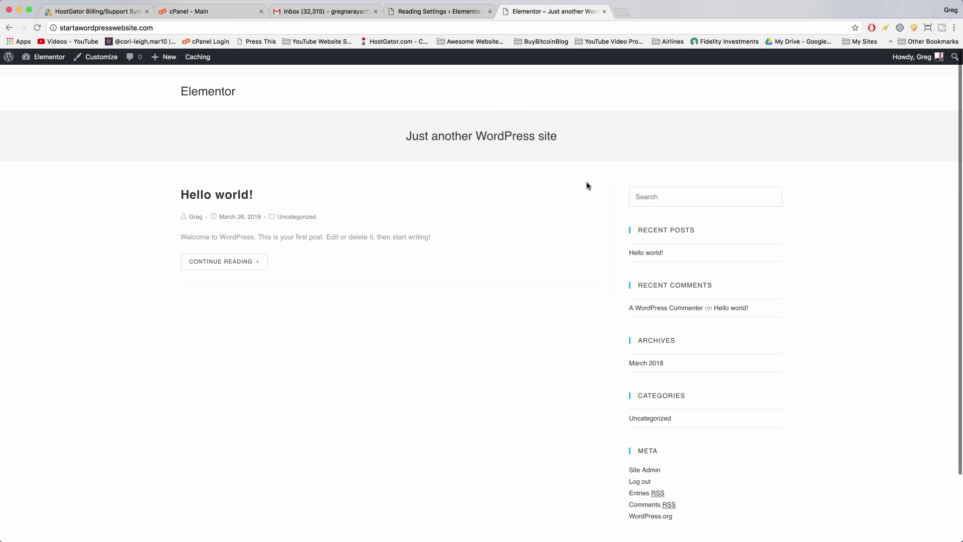
pyautogui.click(431, 13)
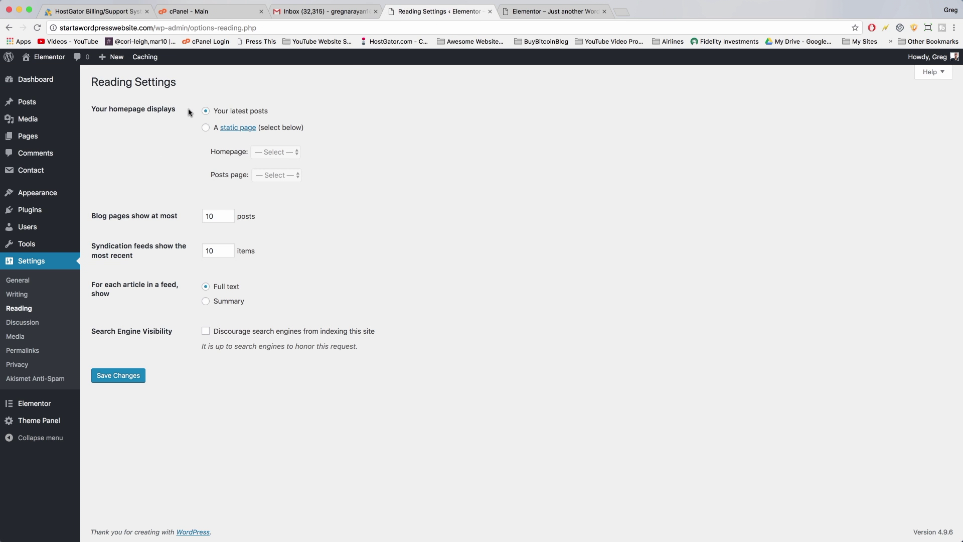
# Step: Set a static homepage of Front Page with Blog as the posts page, and save
pyautogui.click(205, 128)
pyautogui.click(270, 156)
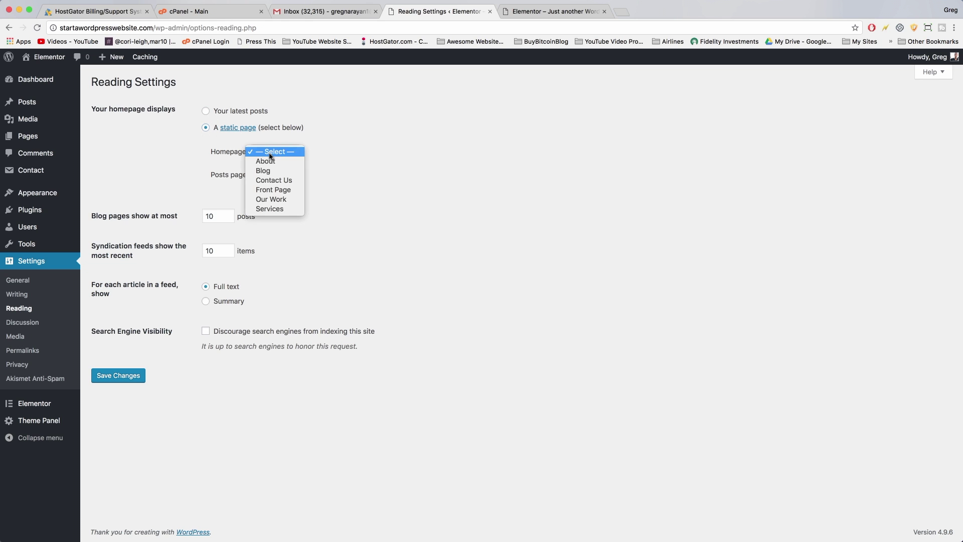
pyautogui.click(272, 189)
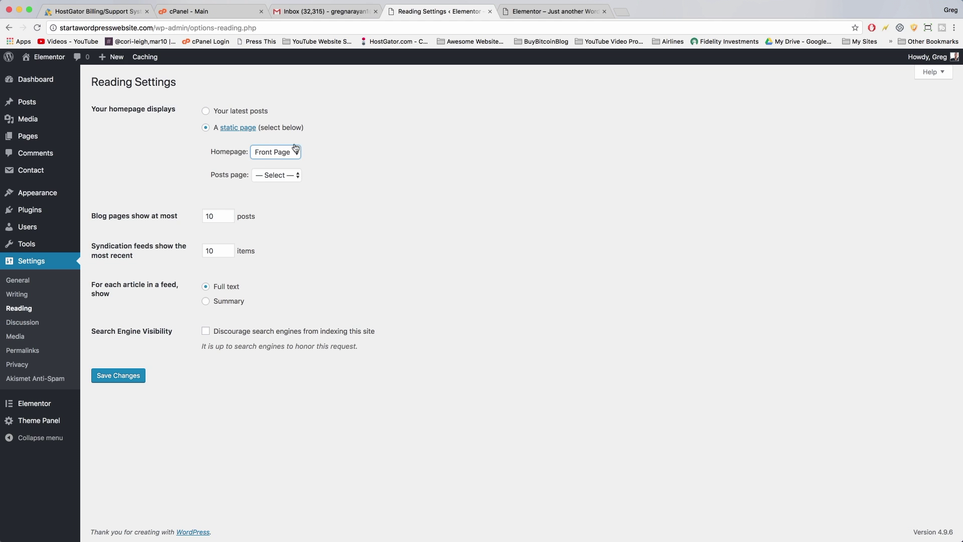
pyautogui.click(259, 175)
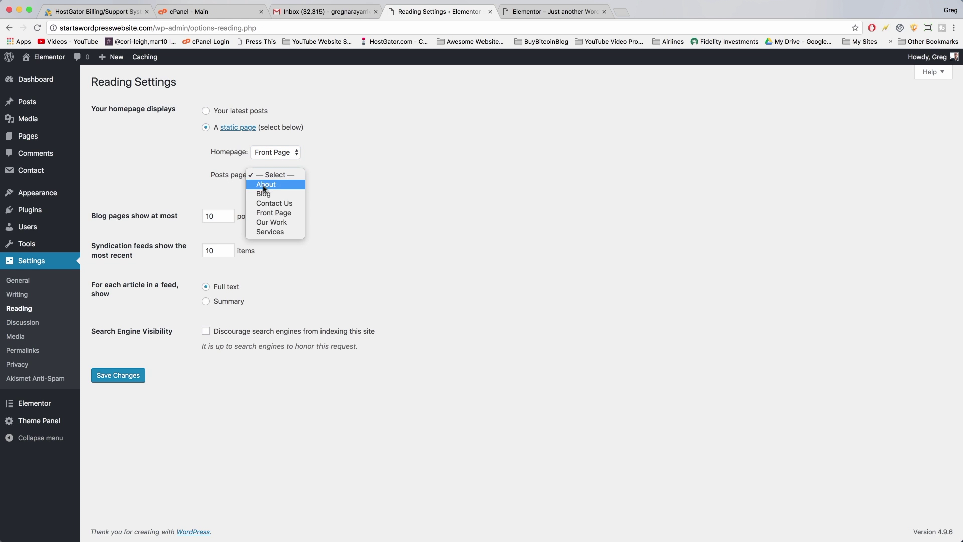
pyautogui.click(264, 194)
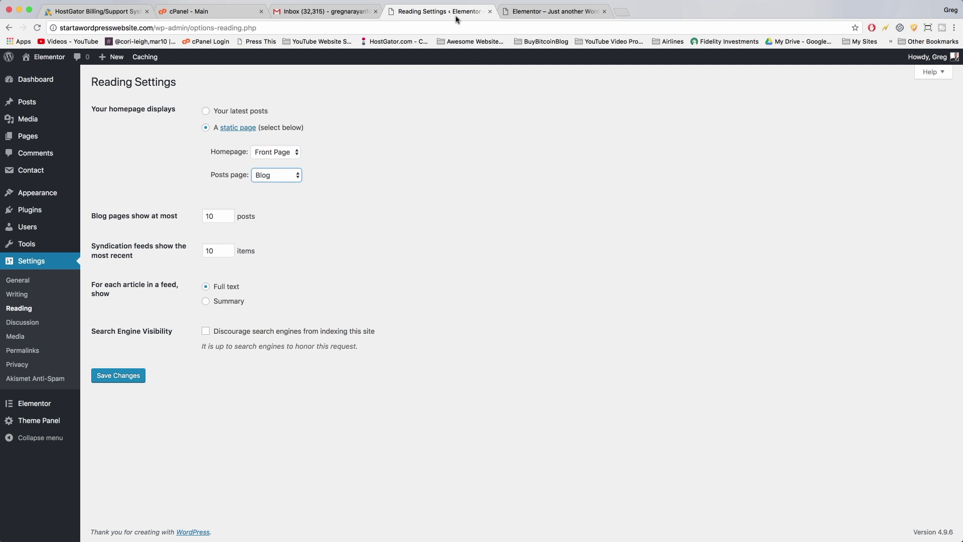
pyautogui.click(541, 17)
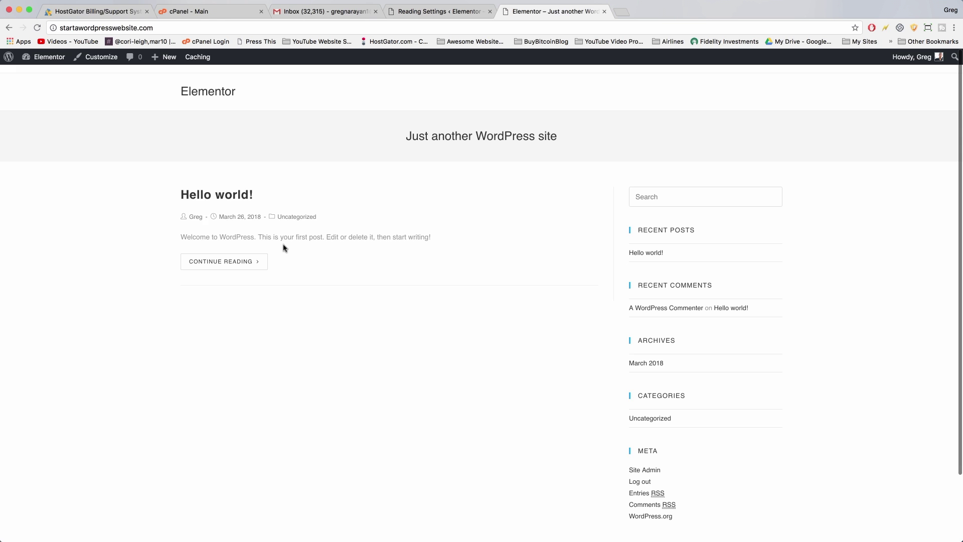
pyautogui.click(441, 10)
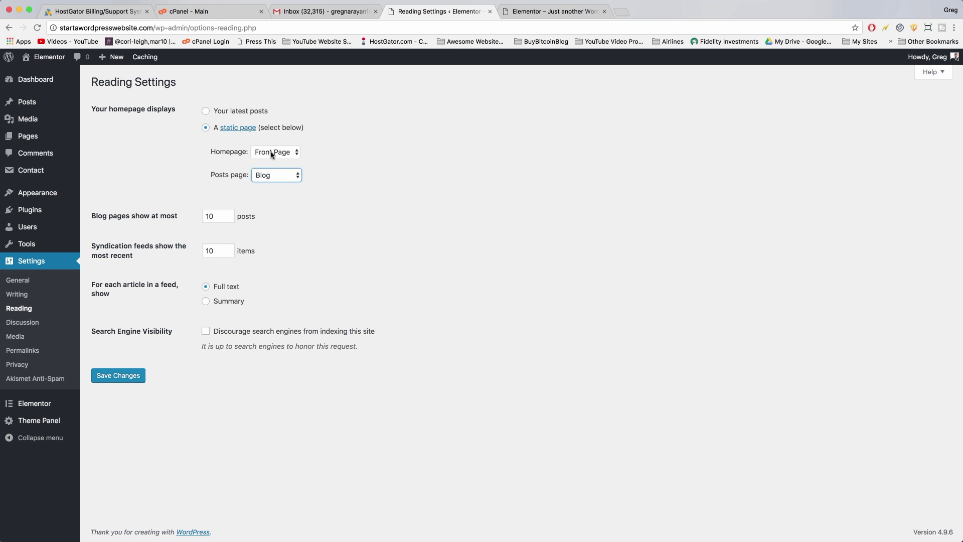
pyautogui.click(127, 372)
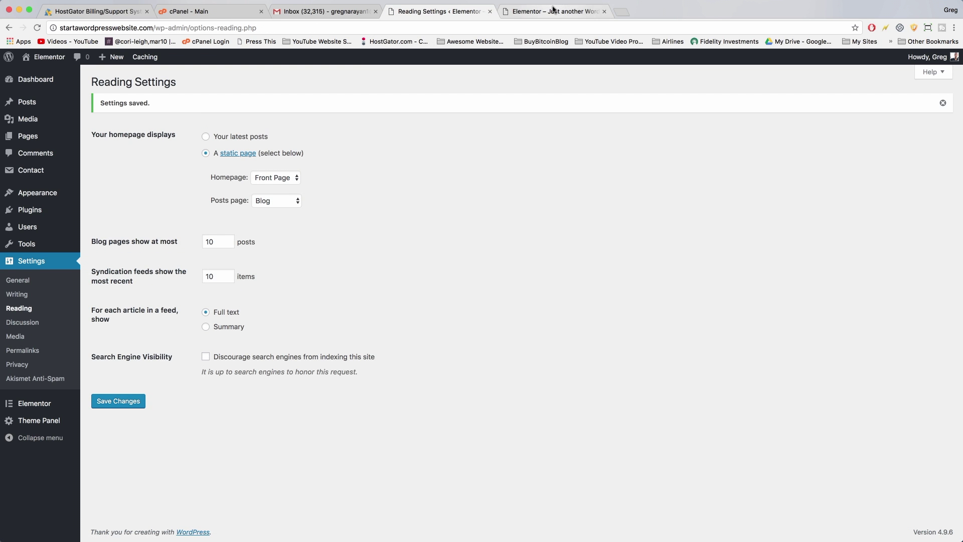
# Step: Switch to the live site's browser tab to check whether the homepage shows the static Front Page
pyautogui.click(552, 10)
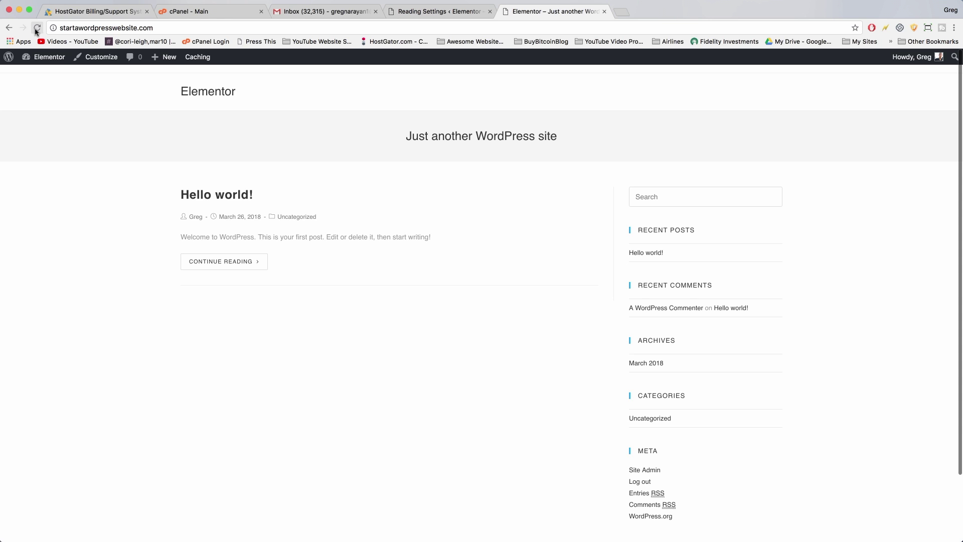